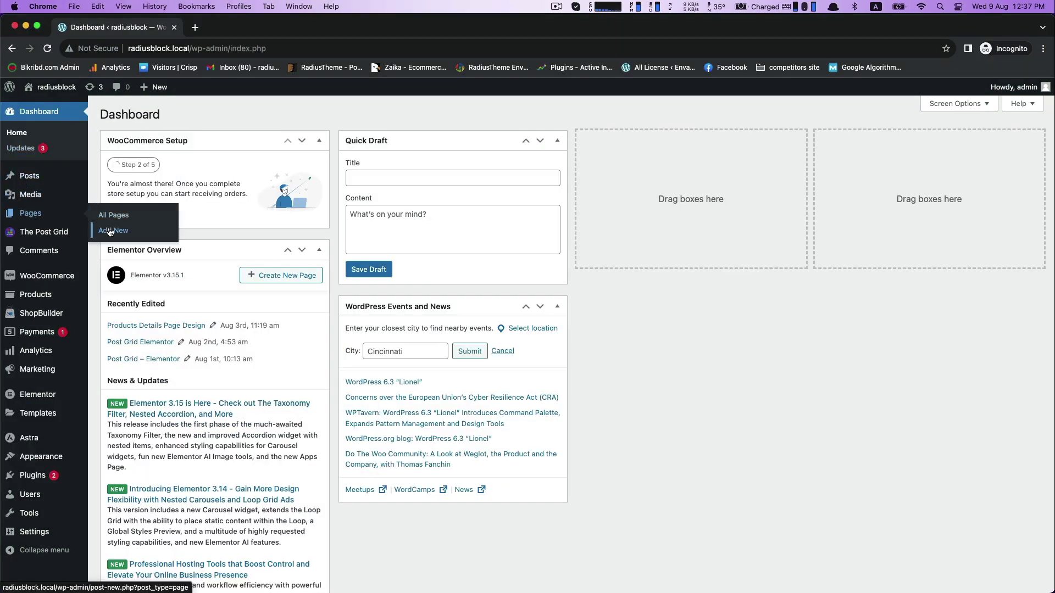
# Add a new page titled 'Post Grid - Ready Templates Elementor' and start publishing it
pyautogui.click(113, 230)
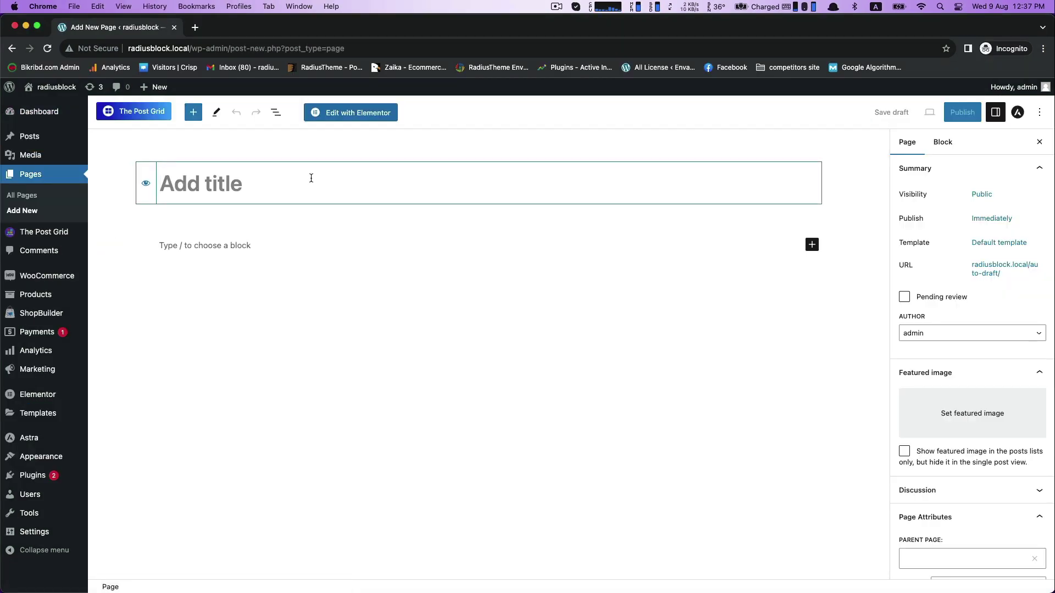
pyautogui.write('Post Grid')
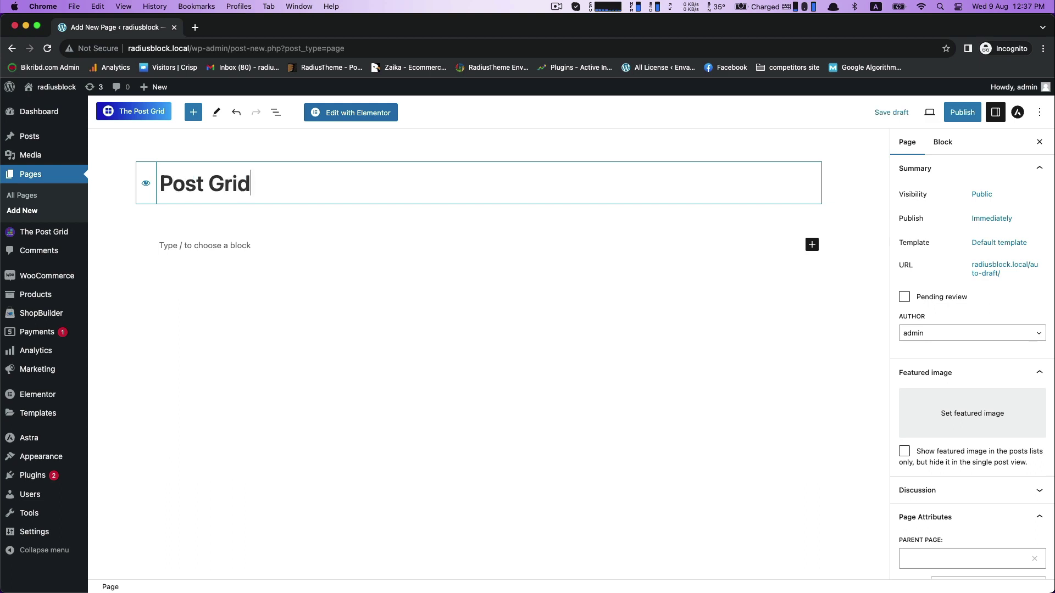
pyautogui.write(' - Ready ')
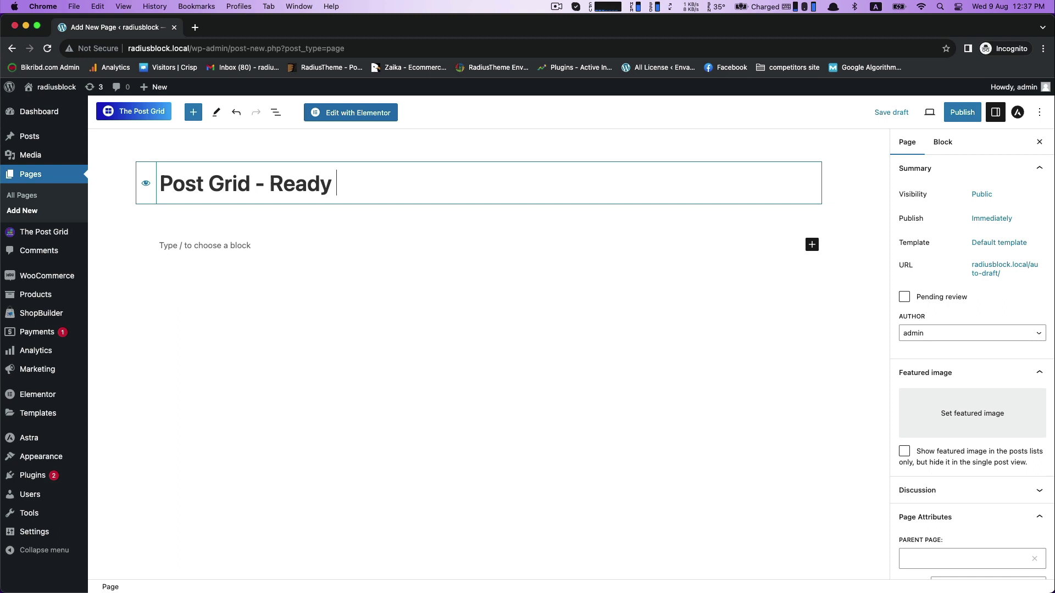
pyautogui.write('Teaemp')
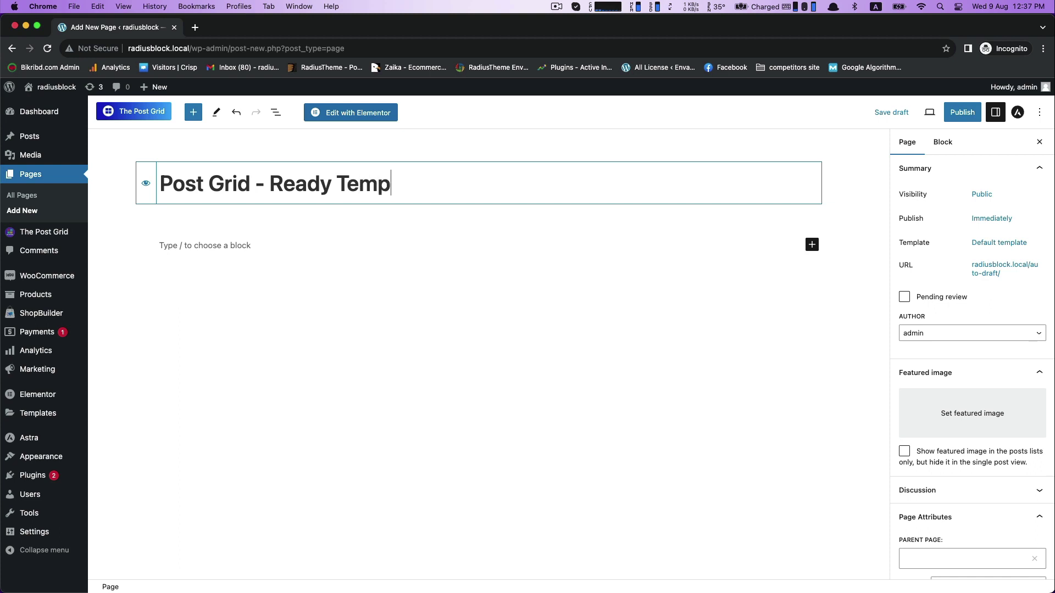
pyautogui.write('lates Elementor')
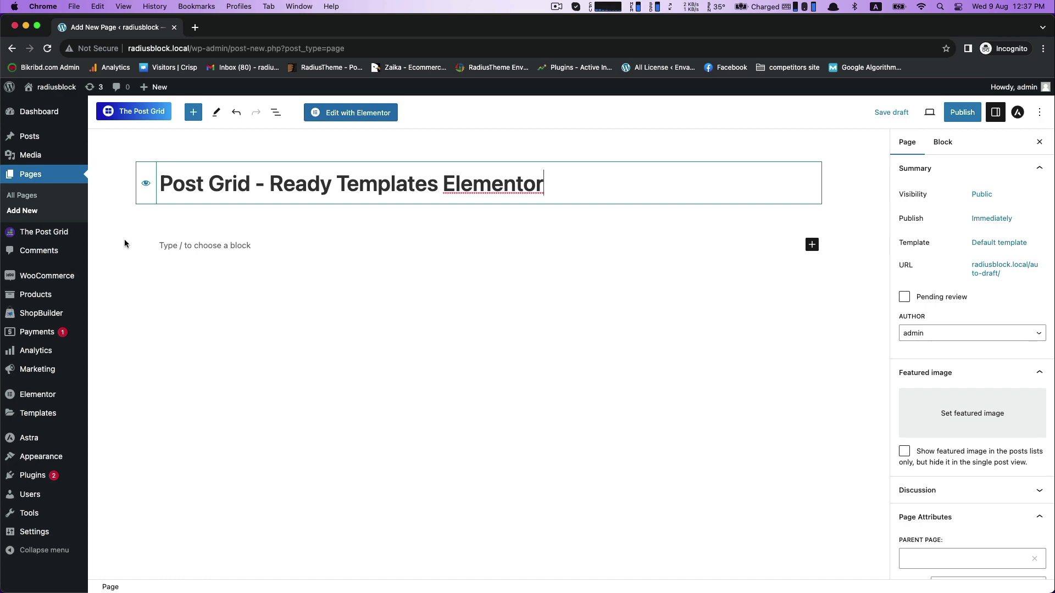
pyautogui.click(207, 242)
# Confirm publishing the page and open it in the Elementor editor
pyautogui.click(962, 112)
pyautogui.click(959, 113)
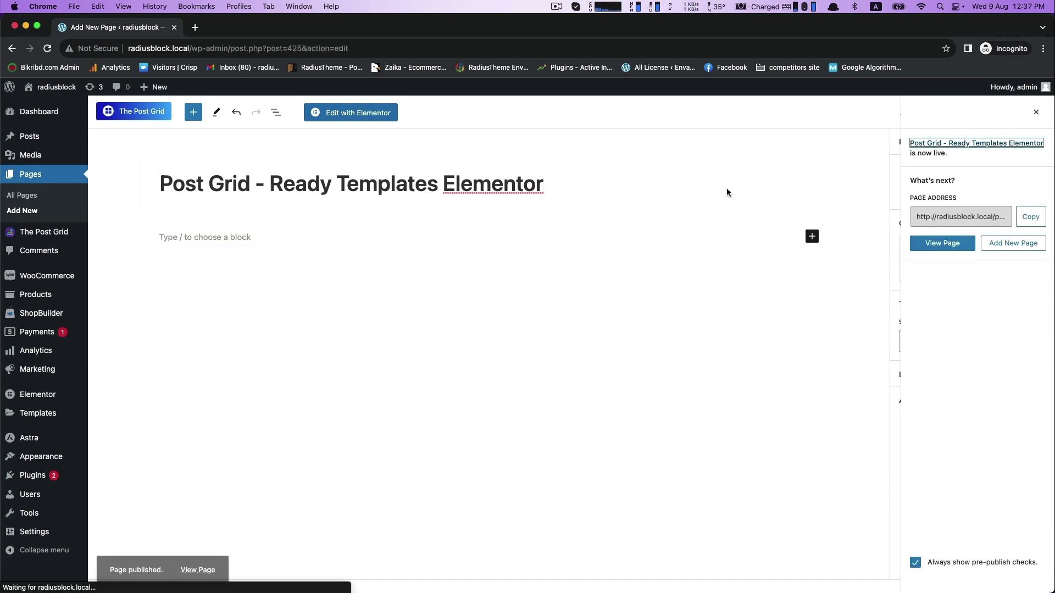
pyautogui.click(365, 114)
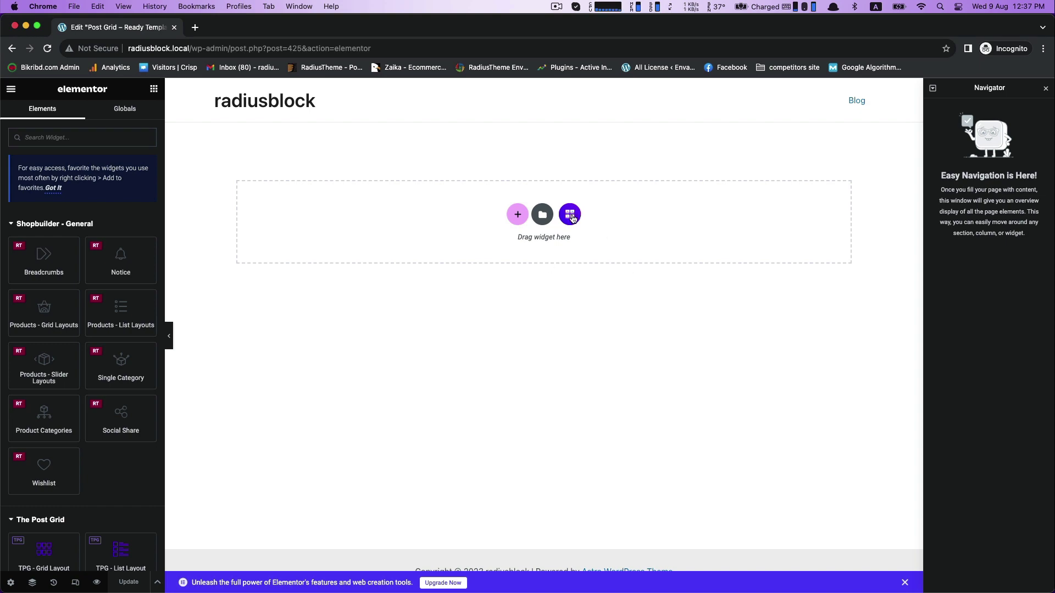
# Browse the Post Grid starter layouts library, filtering Free and then All 15 layouts
pyautogui.click(572, 215)
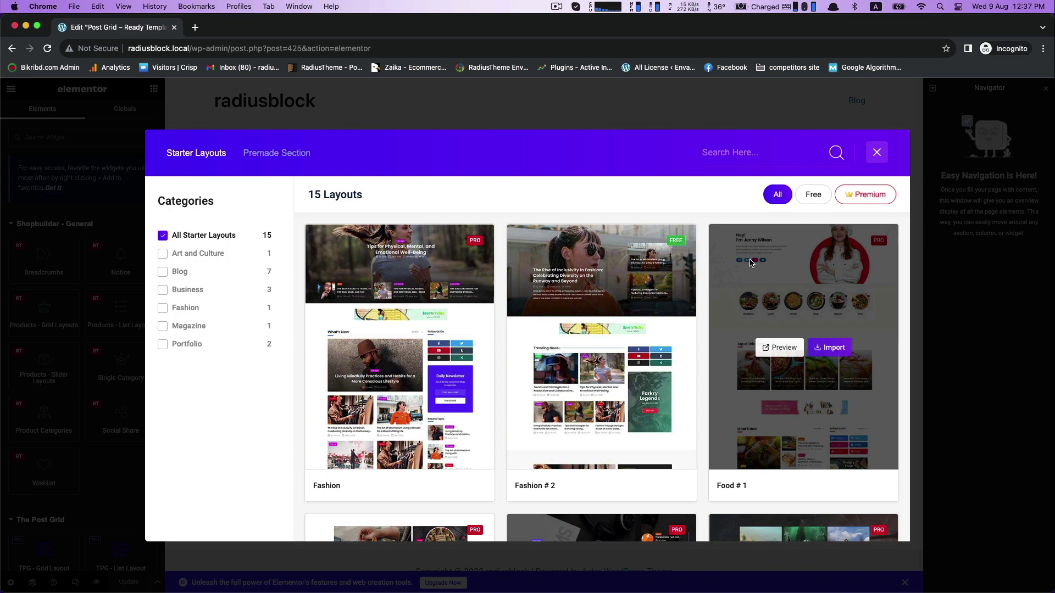
pyautogui.click(811, 199)
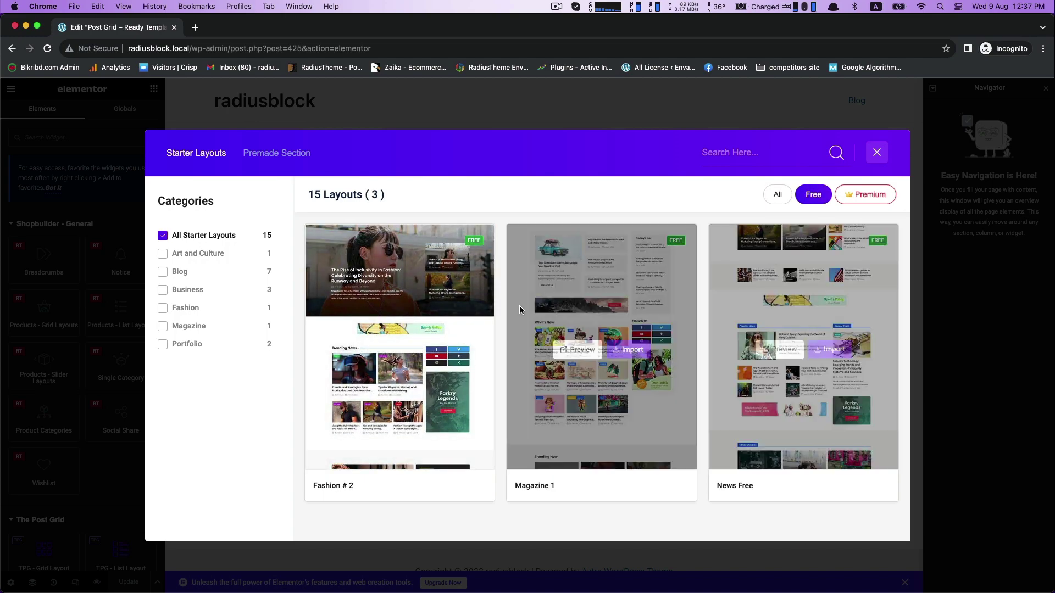
pyautogui.click(779, 199)
pyautogui.scroll(-15, 574, 341)
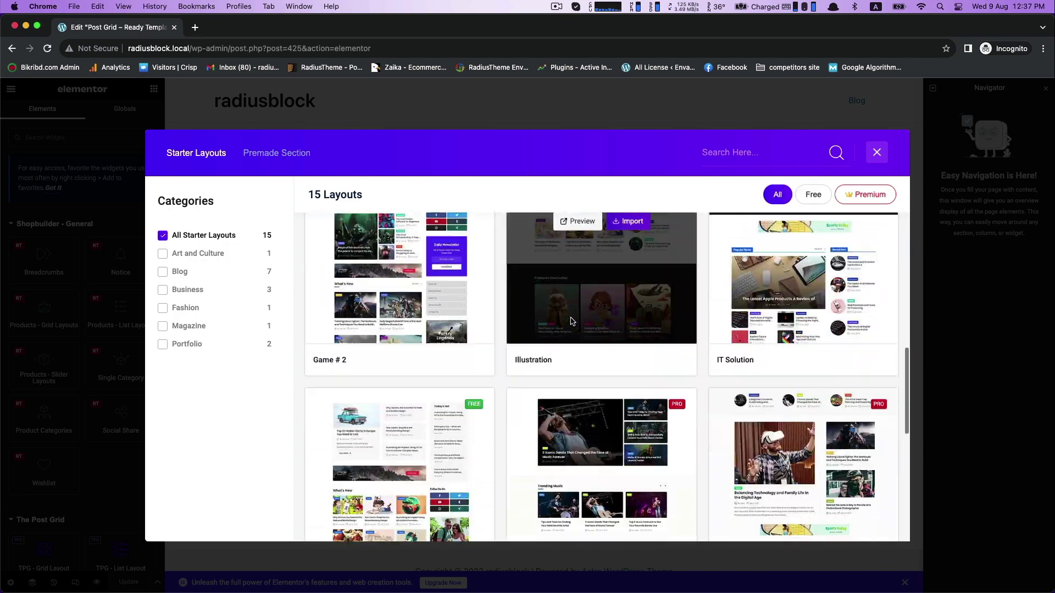
pyautogui.scroll(10, 571, 321)
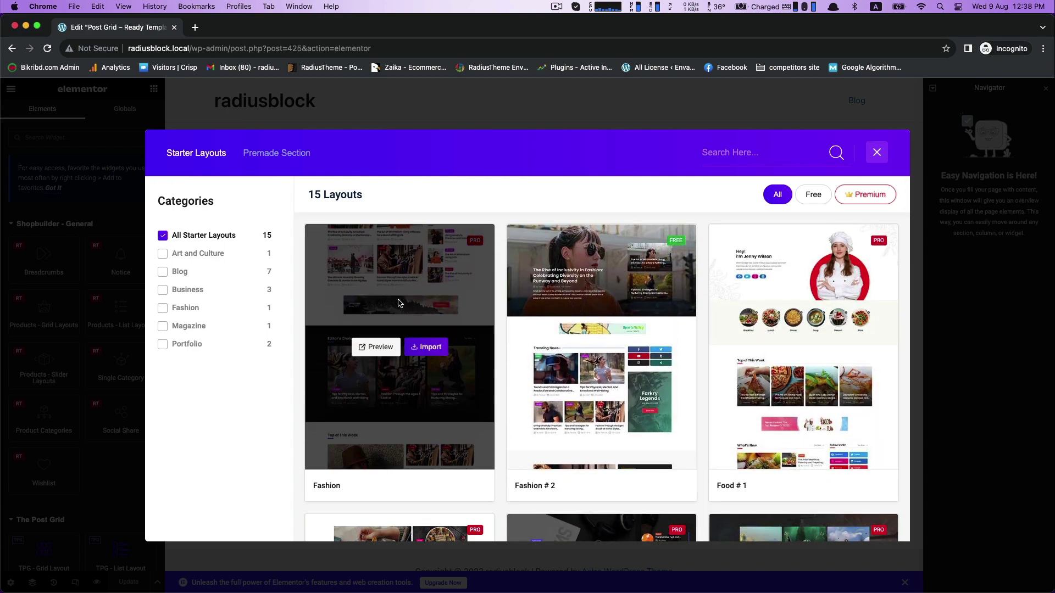
# Import the Fashion starter layout into the page and look over the result
pyautogui.click(427, 348)
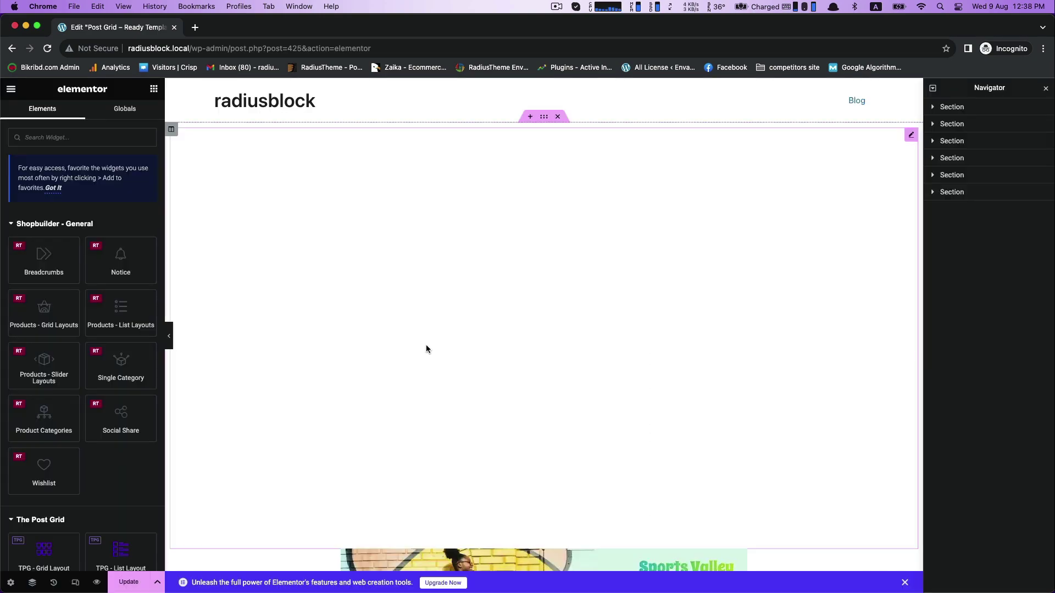
pyautogui.scroll(-15, 426, 345)
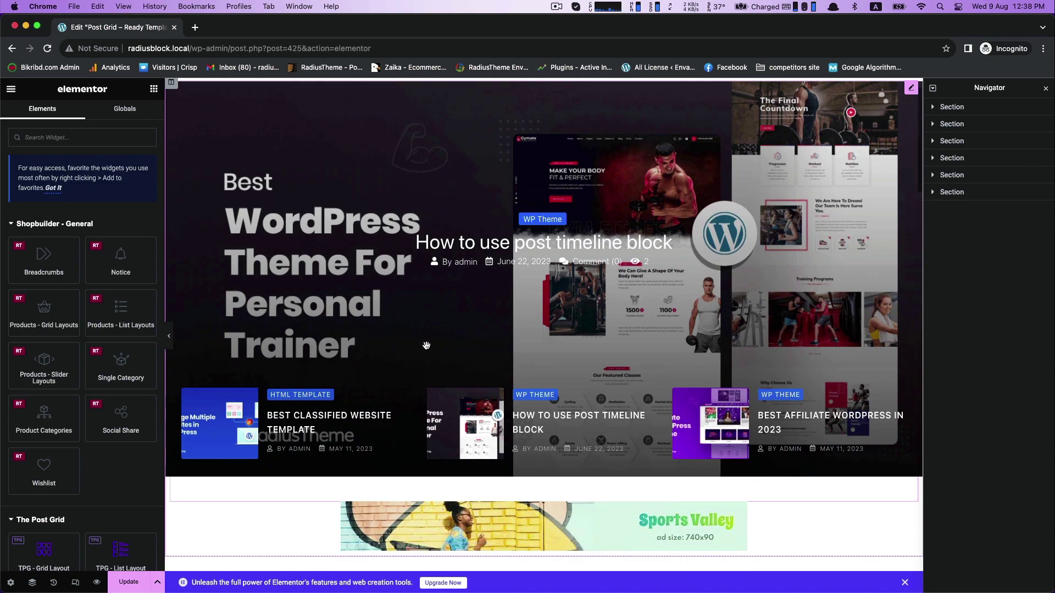
pyautogui.scroll(-15, 426, 348)
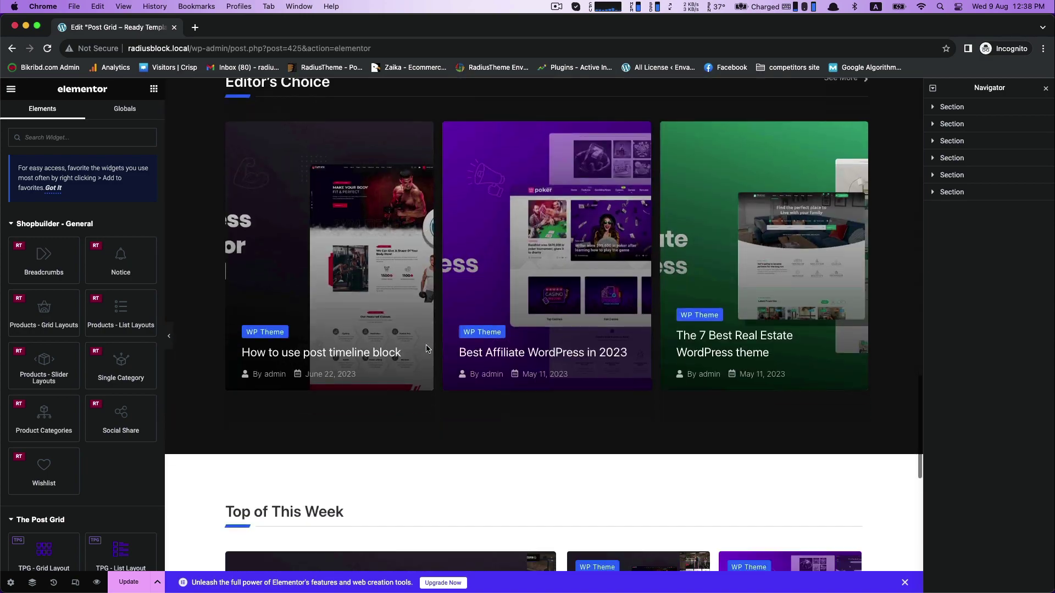
pyautogui.scroll(20, 427, 349)
pyautogui.scroll(10, 427, 349)
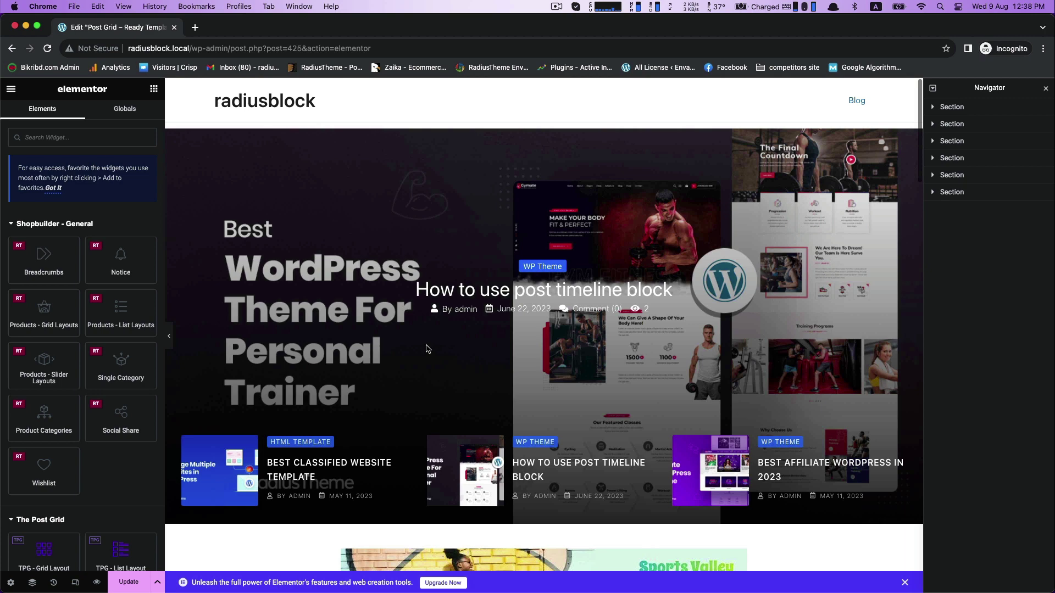
pyautogui.scroll(-3, 439, 341)
pyautogui.scroll(2, 451, 337)
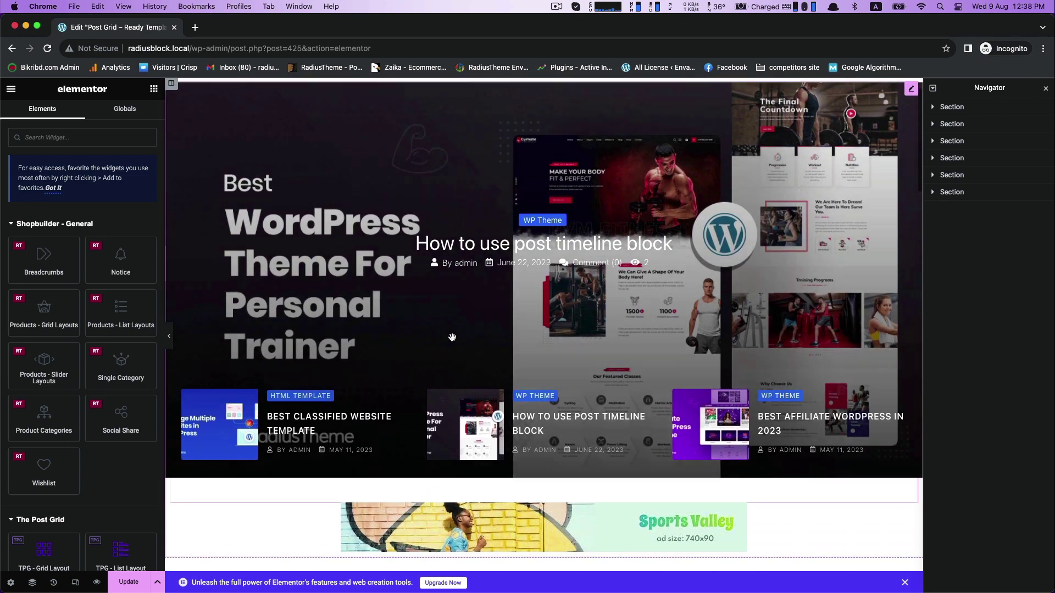
# Set the hero post slider's thumbnail image height to 651 px
pyautogui.click(449, 305)
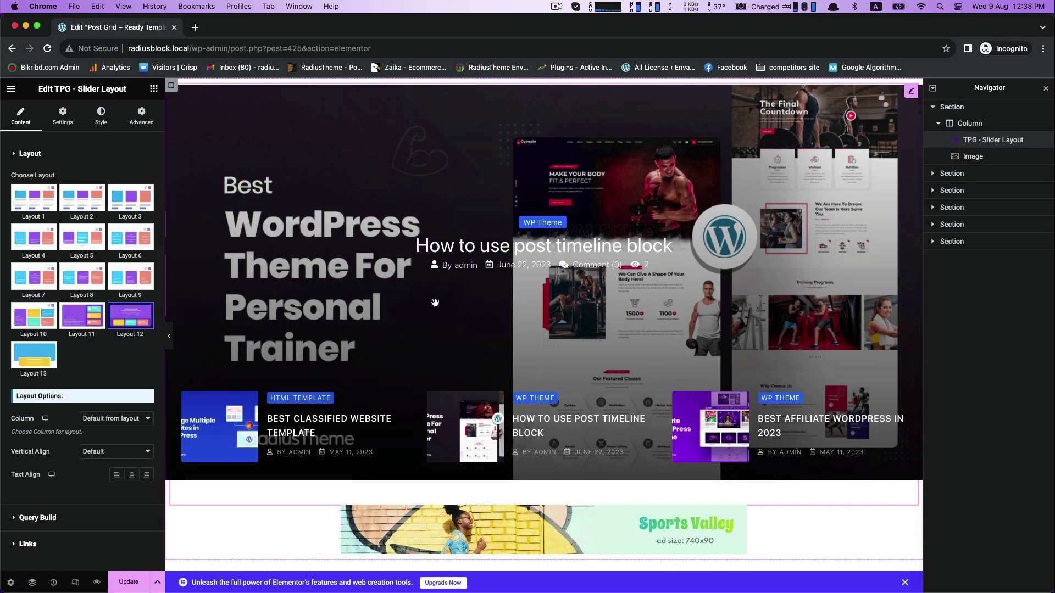
pyautogui.click(63, 115)
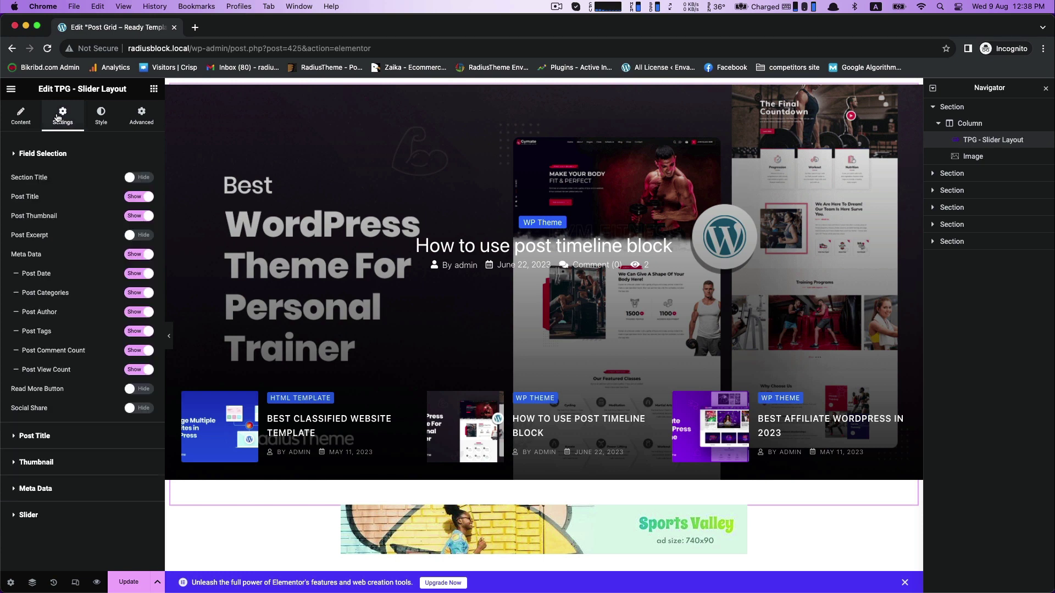
pyautogui.click(22, 437)
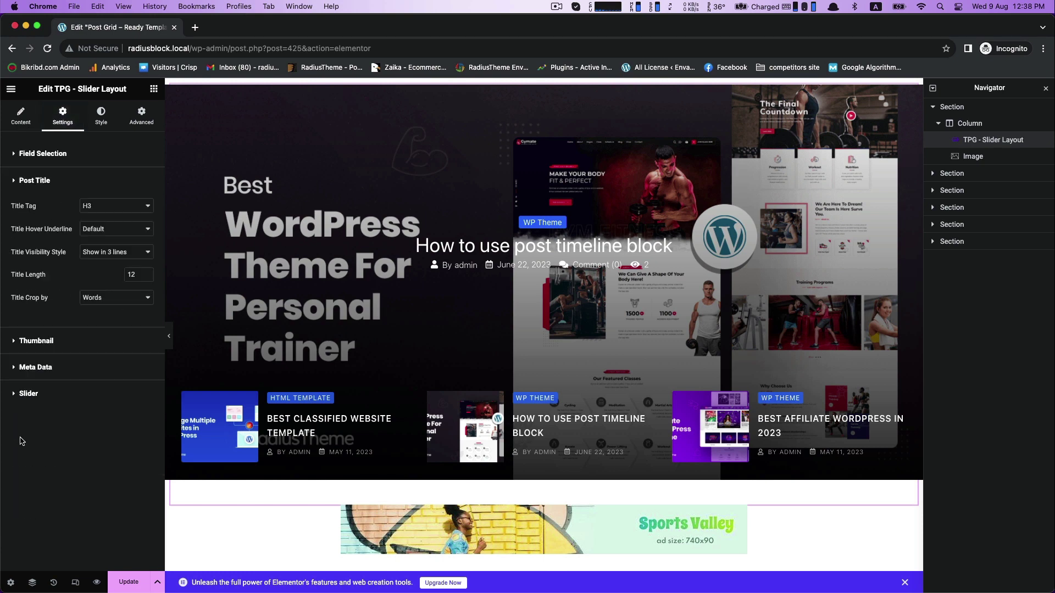
pyautogui.click(29, 342)
pyautogui.moveTo(11, 291); pyautogui.dragTo(80, 291)
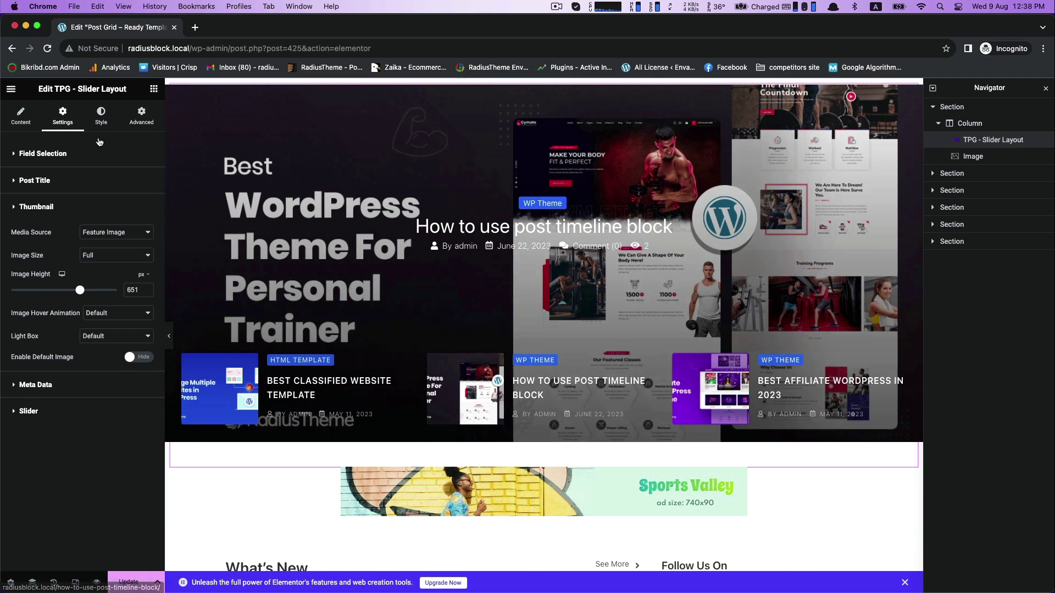
# Give the hero slider's post titles a bright blue #0605F7 background
pyautogui.click(99, 125)
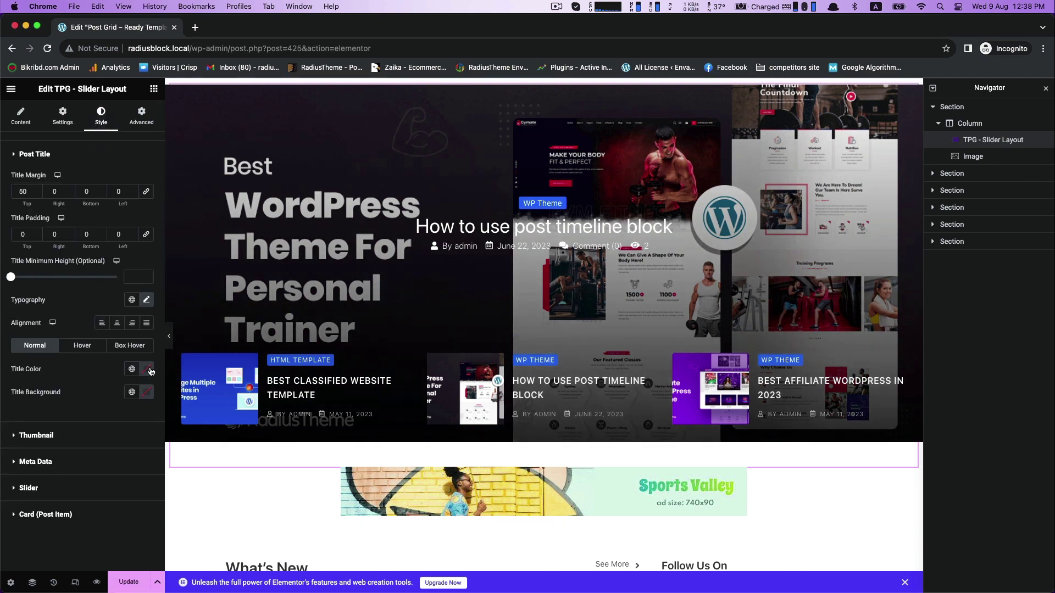
pyautogui.click(145, 391)
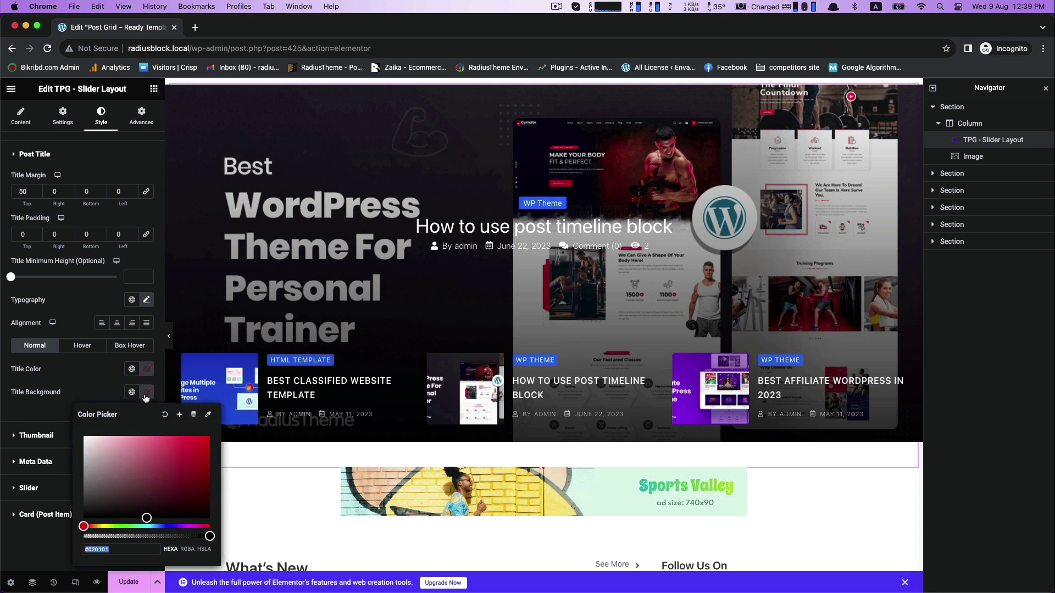
pyautogui.click(168, 528)
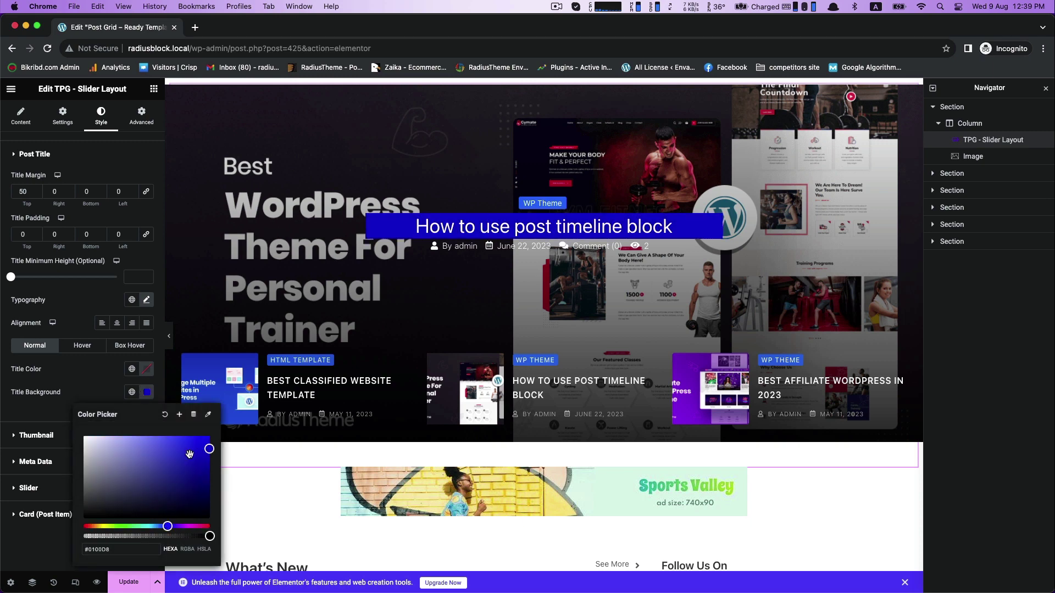
pyautogui.moveTo(189, 453); pyautogui.dragTo(140, 456)
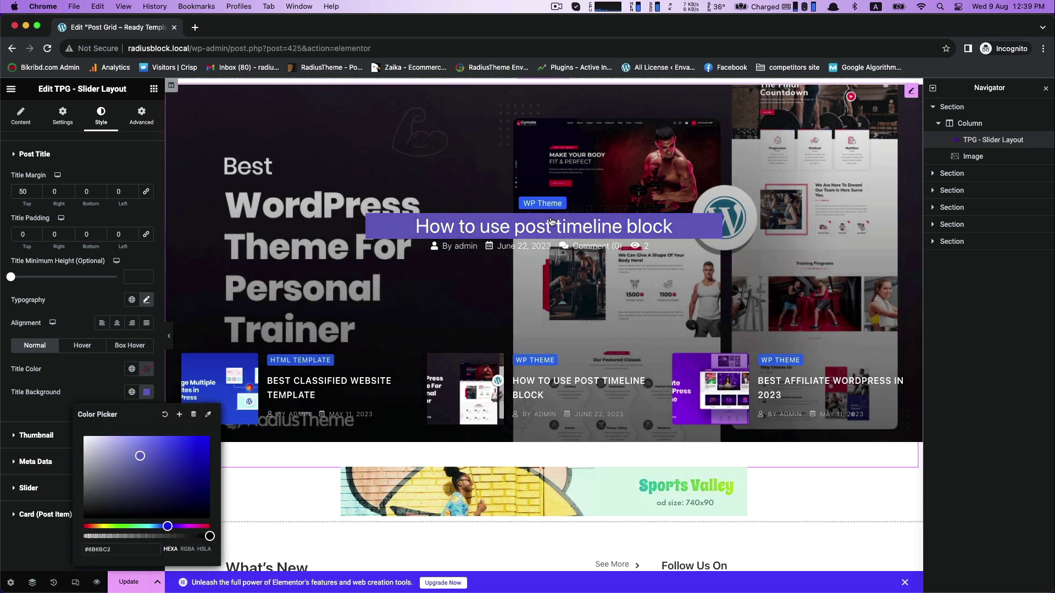
pyautogui.click(204, 438)
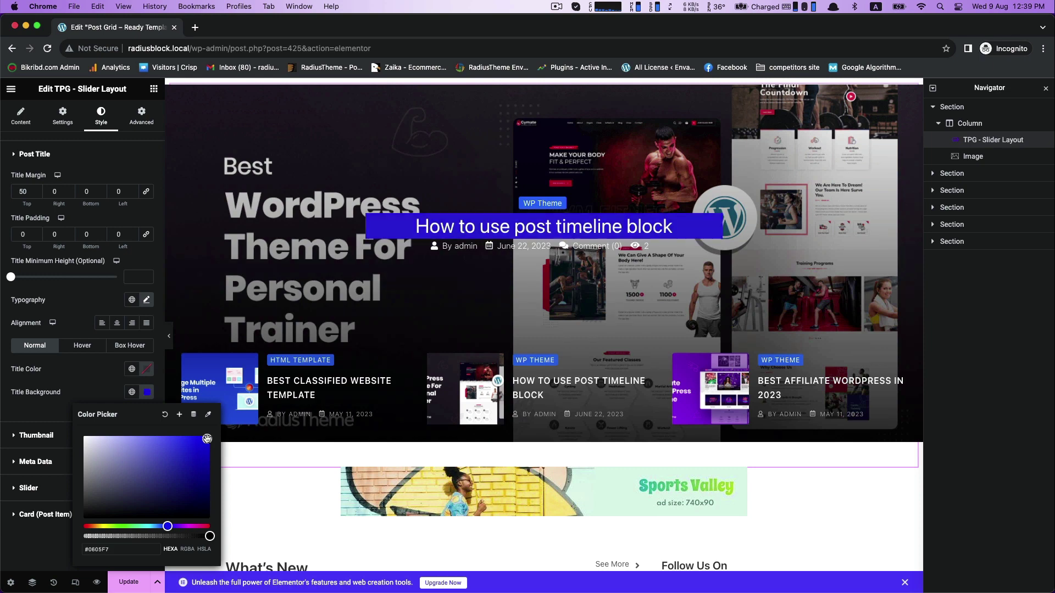
pyautogui.click(14, 540)
pyautogui.scroll(-10, 549, 367)
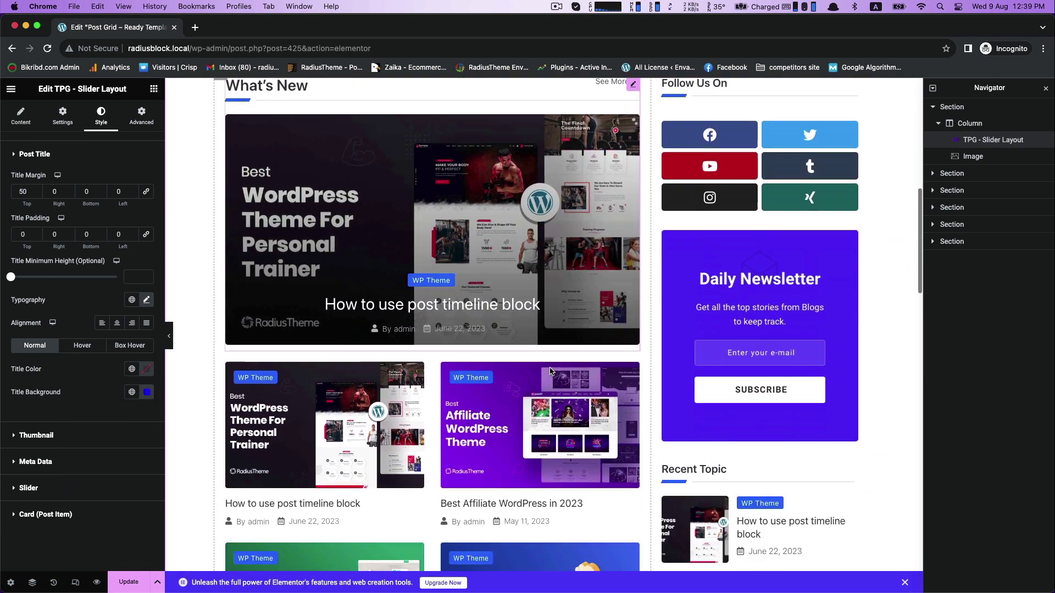
pyautogui.scroll(-5, 549, 371)
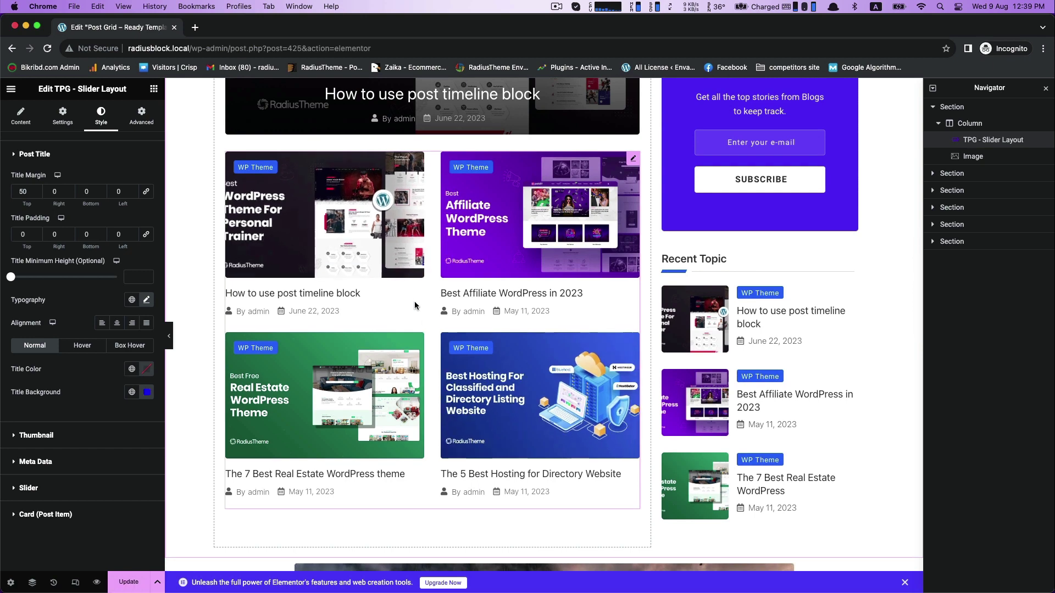
# Shorten the post grid's thumbnail images to a 212 px image height
pyautogui.click(406, 309)
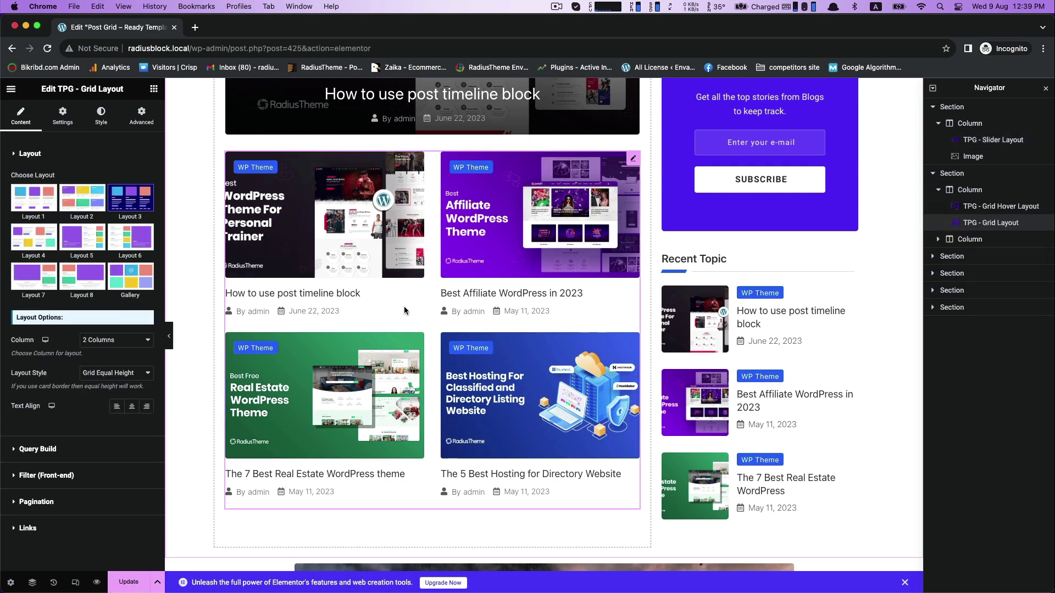
pyautogui.scroll(3, 403, 311)
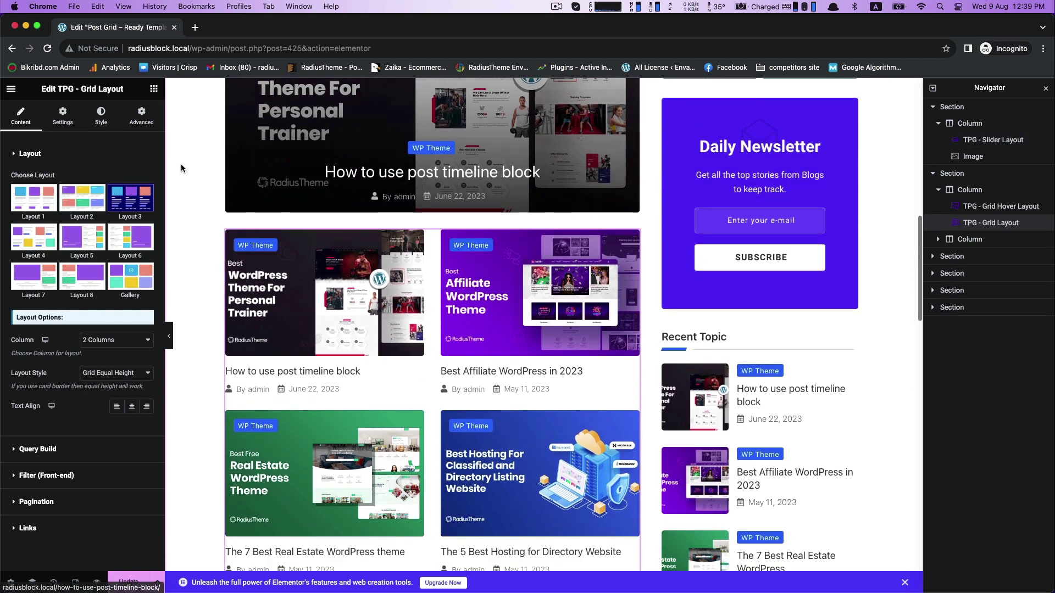
pyautogui.click(61, 121)
pyautogui.click(35, 464)
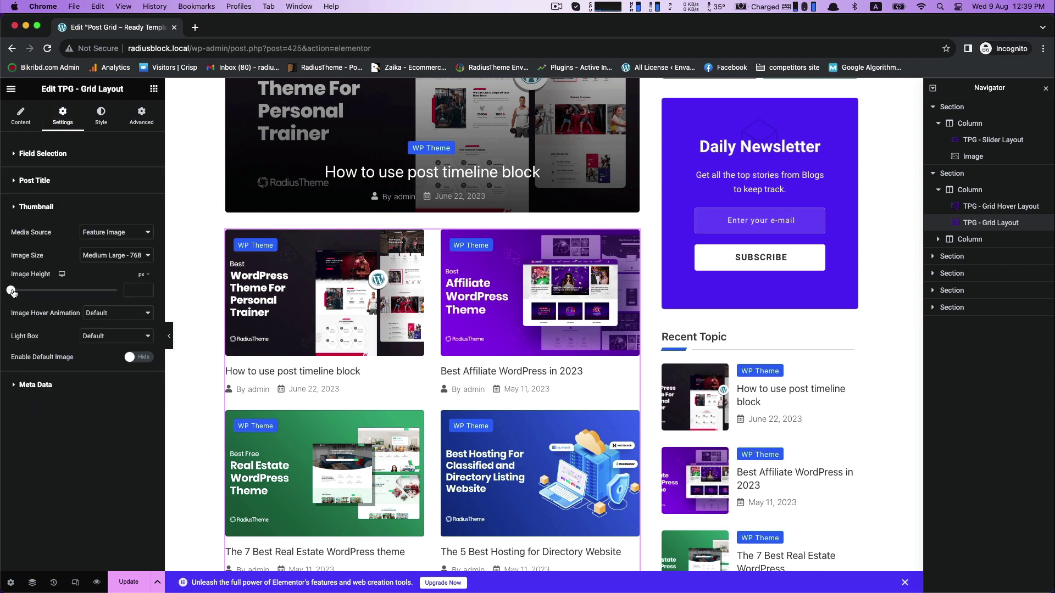
pyautogui.moveTo(12, 292); pyautogui.dragTo(33, 294)
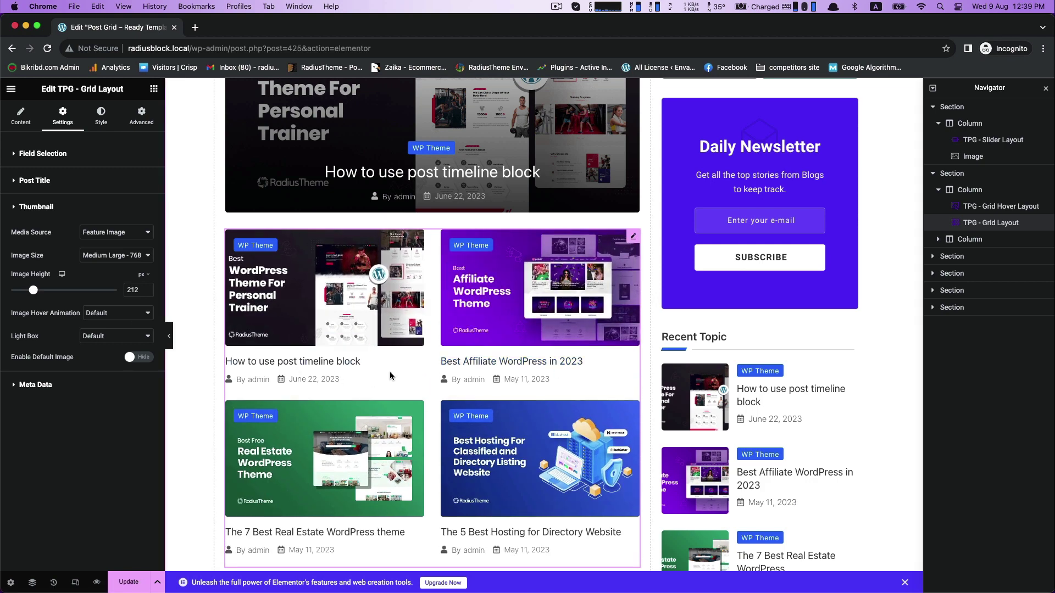
pyautogui.click(101, 117)
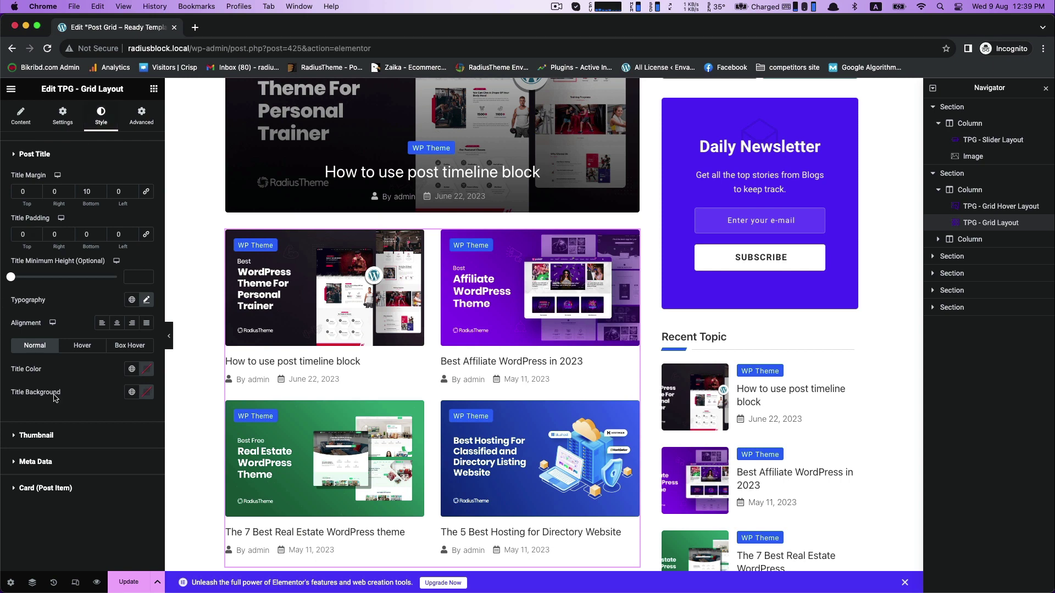
# Color the post grid titles blue #0523F5 and copy that hex value
pyautogui.click(146, 370)
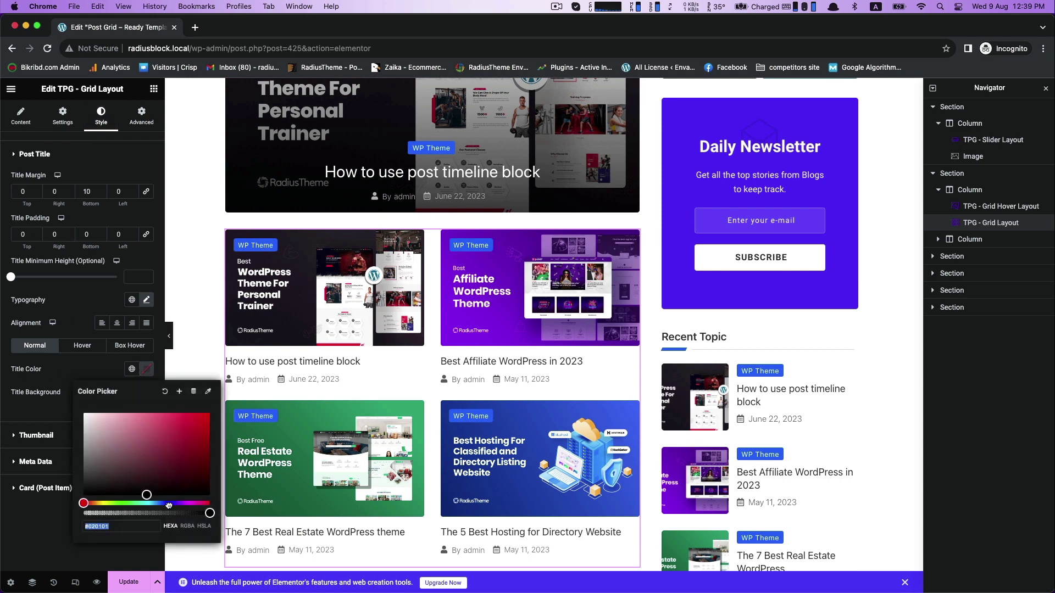
pyautogui.moveTo(169, 503); pyautogui.dragTo(165, 503)
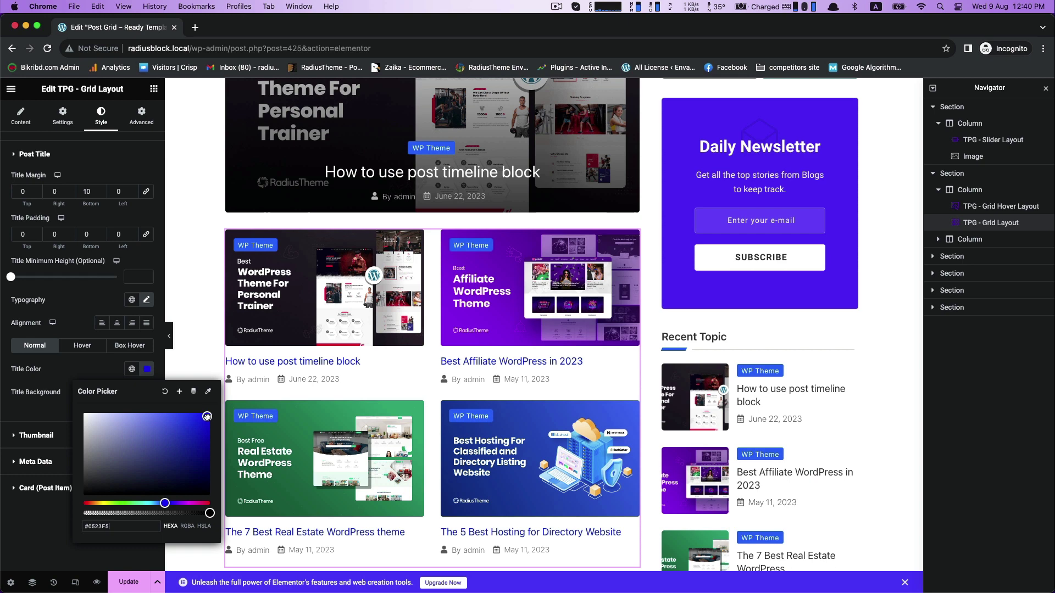
pyautogui.rightClick(111, 527)
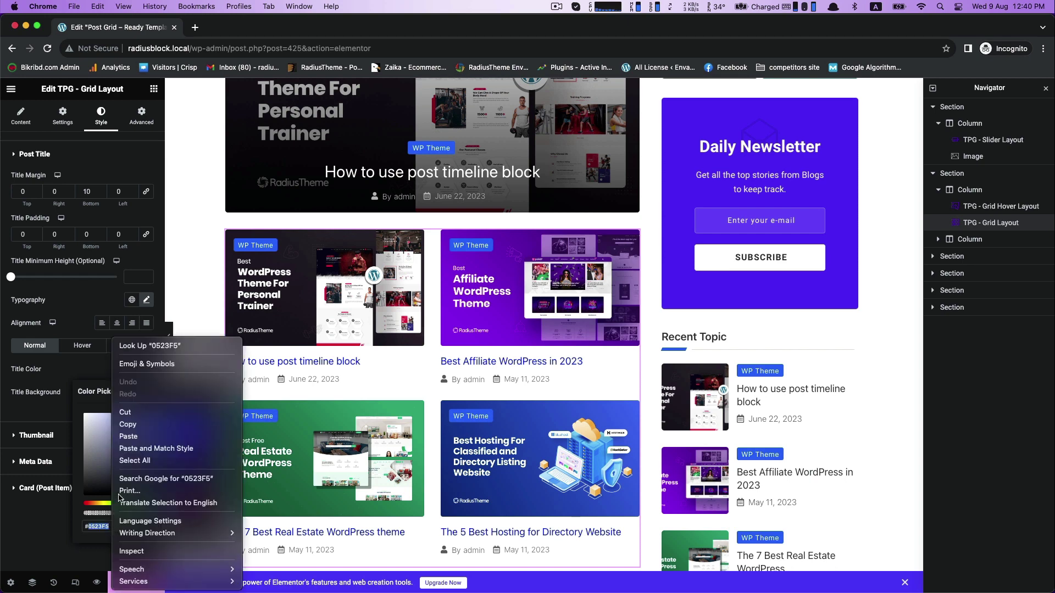
pyautogui.click(123, 425)
pyautogui.click(50, 516)
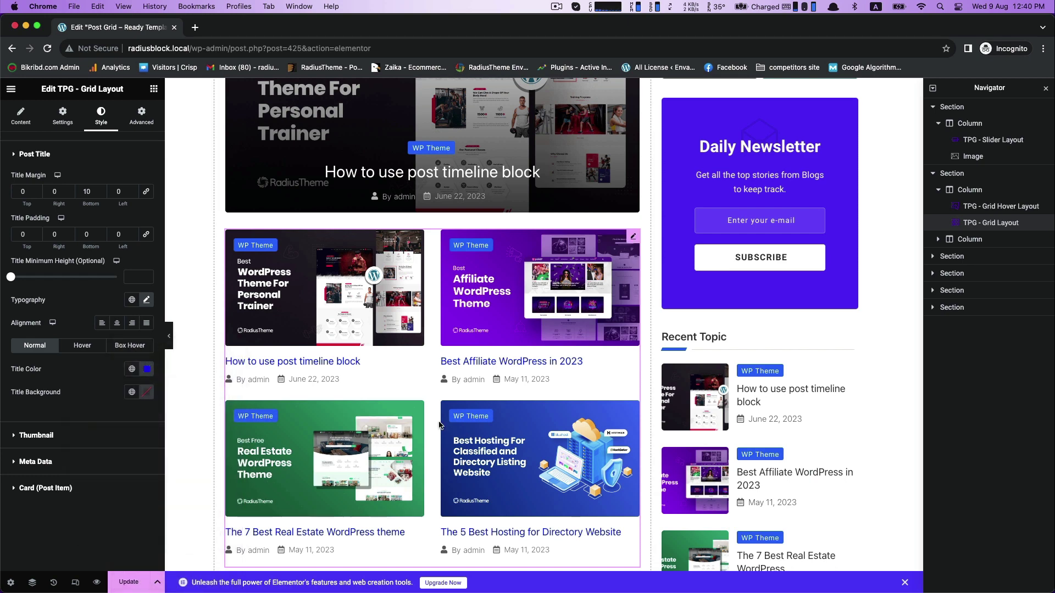
pyautogui.scroll(-3, 446, 437)
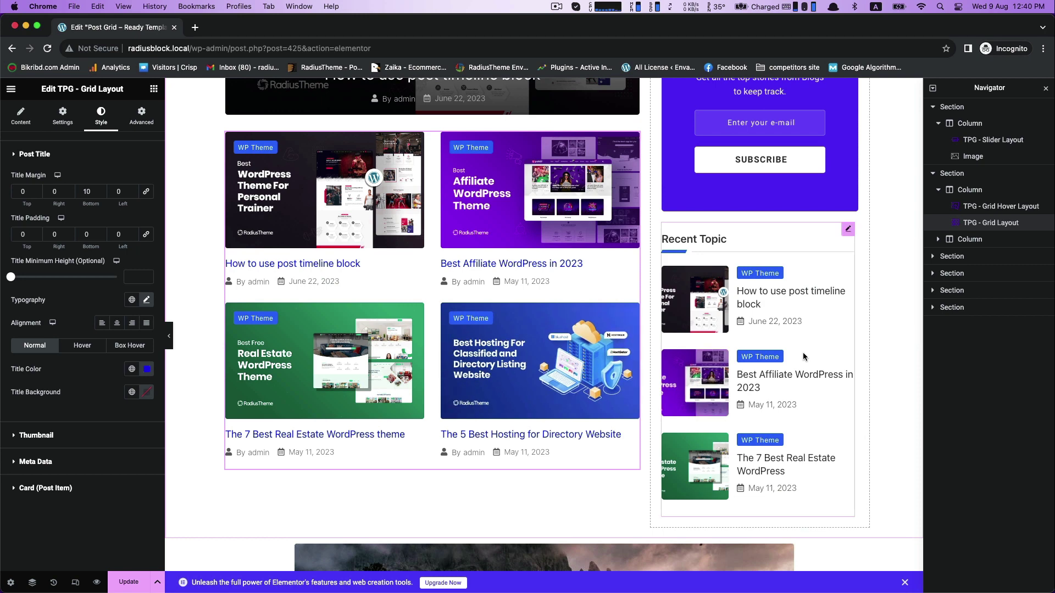
pyautogui.click(701, 368)
# Paste the copied blue #0523F5 as the Recent Topic list's post title color
pyautogui.click(101, 116)
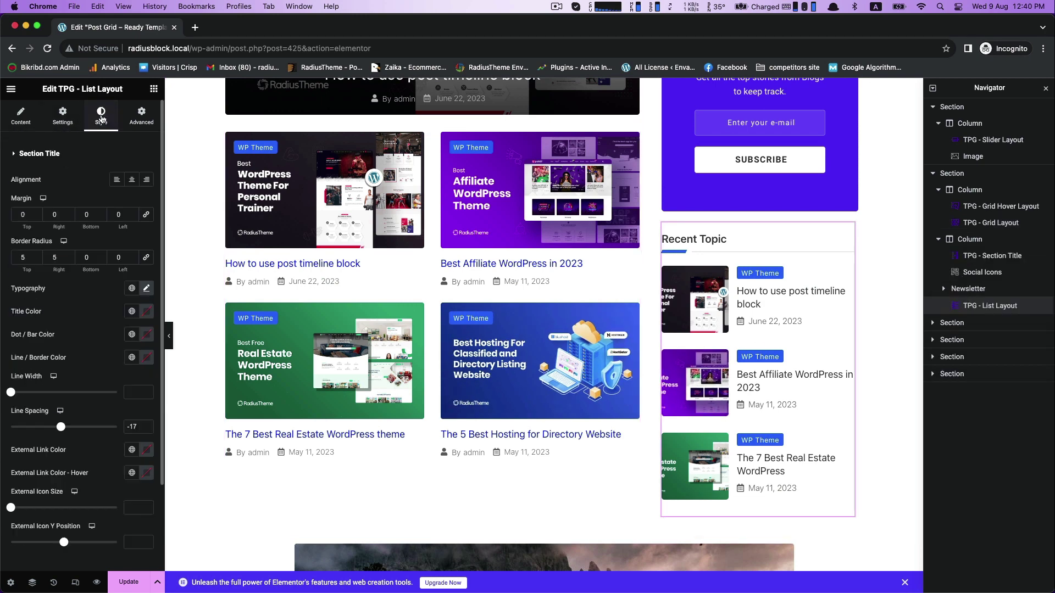
pyautogui.click(15, 158)
pyautogui.click(32, 195)
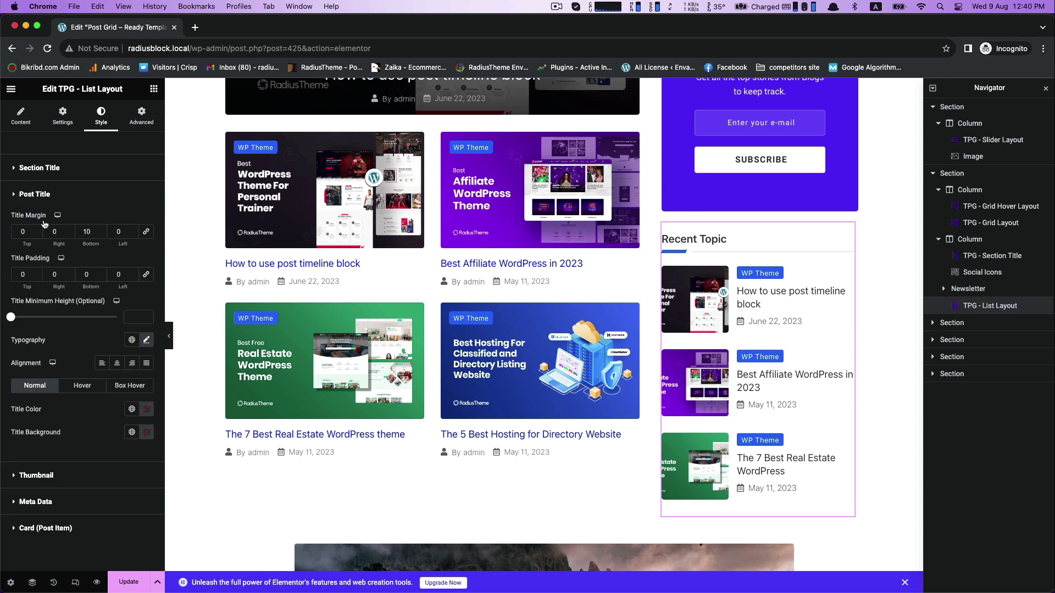
pyautogui.click(146, 409)
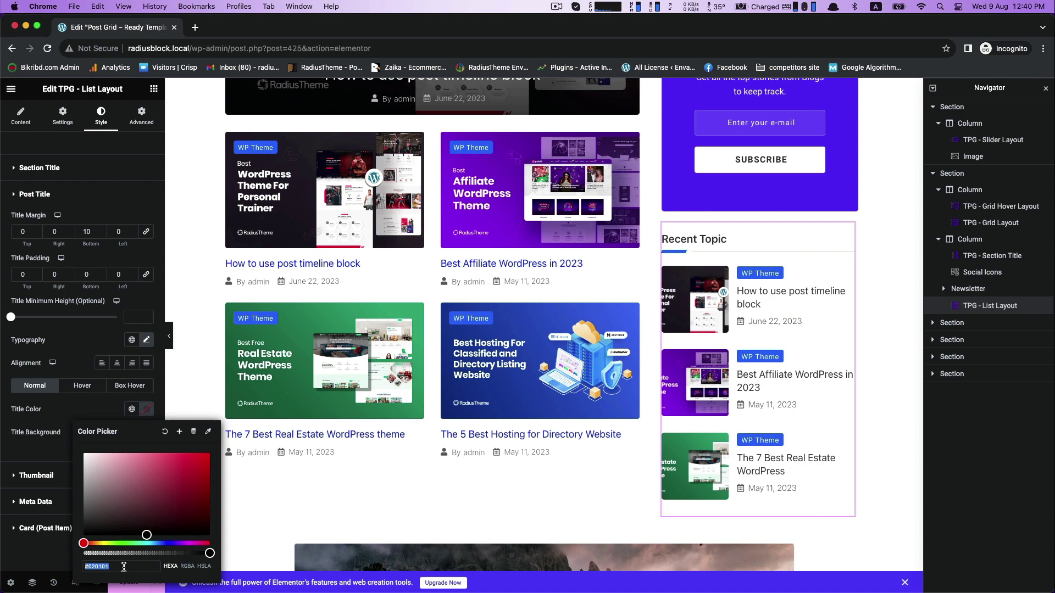
pyautogui.rightClick(124, 568)
pyautogui.click(144, 448)
pyautogui.click(46, 528)
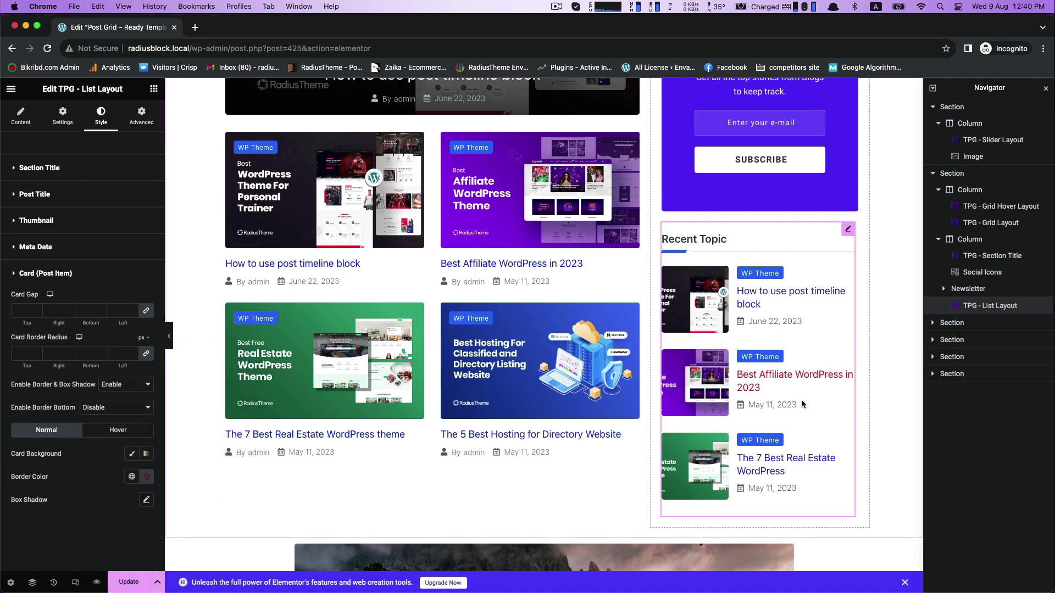
pyautogui.scroll(-8, 800, 399)
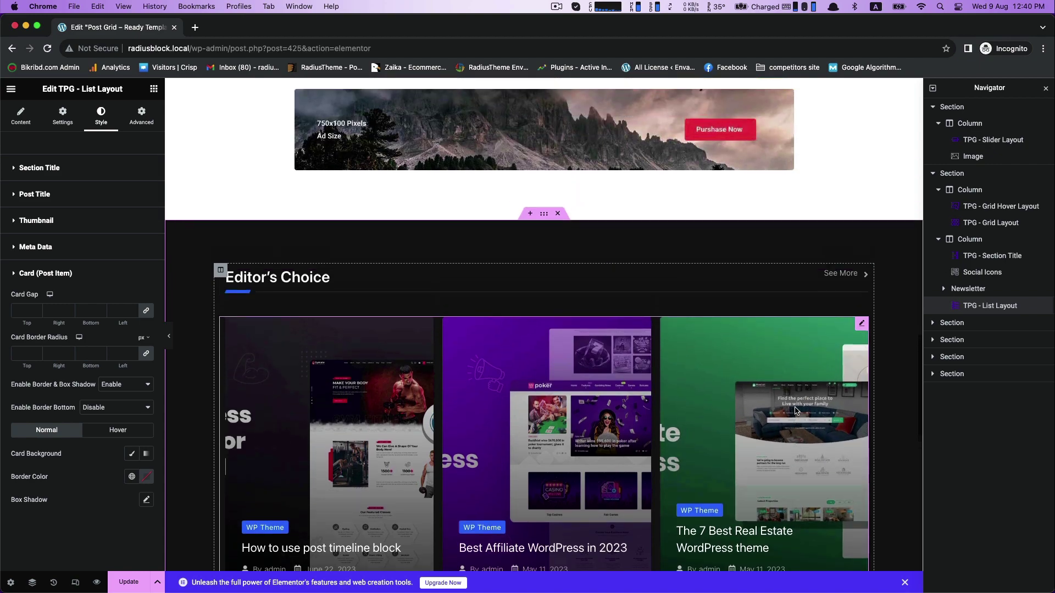
# Give the Editor's Choice section a dark maroon #351919 background color
pyautogui.scroll(-5, 794, 406)
pyautogui.scroll(6, 518, 154)
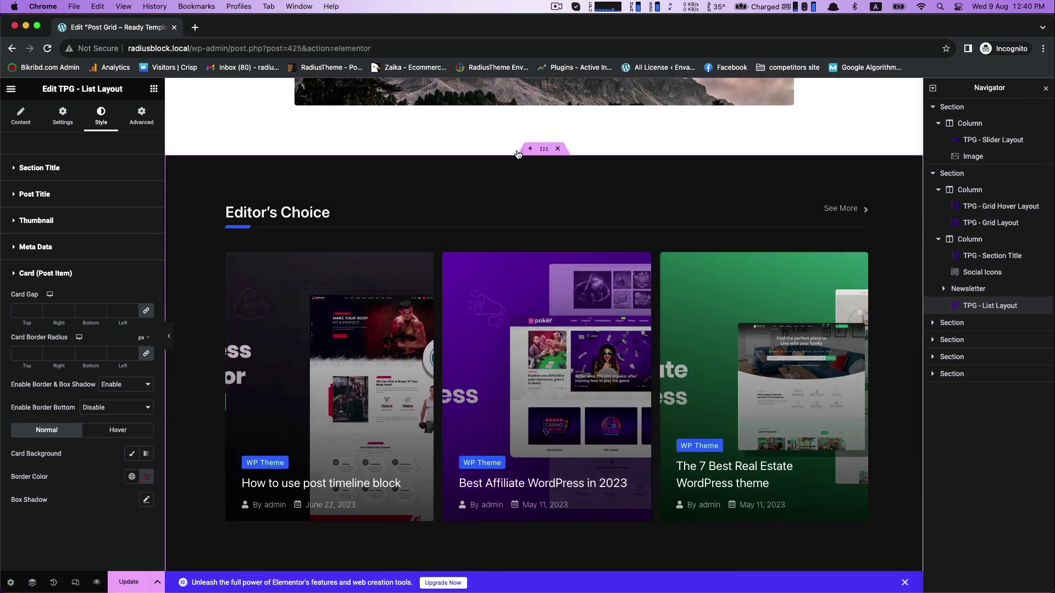
pyautogui.click(543, 151)
pyautogui.click(134, 115)
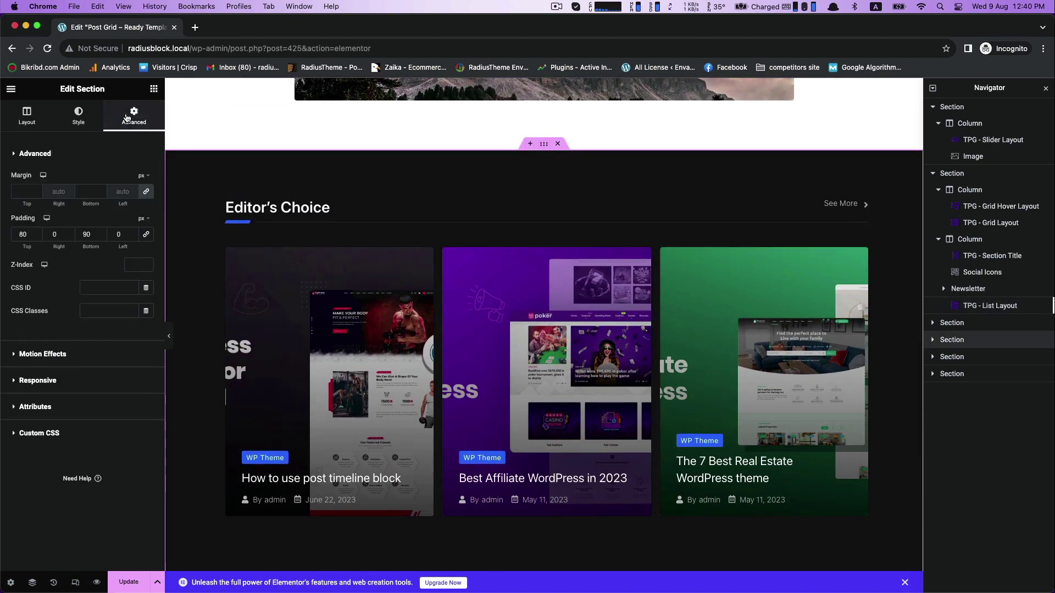
pyautogui.click(78, 116)
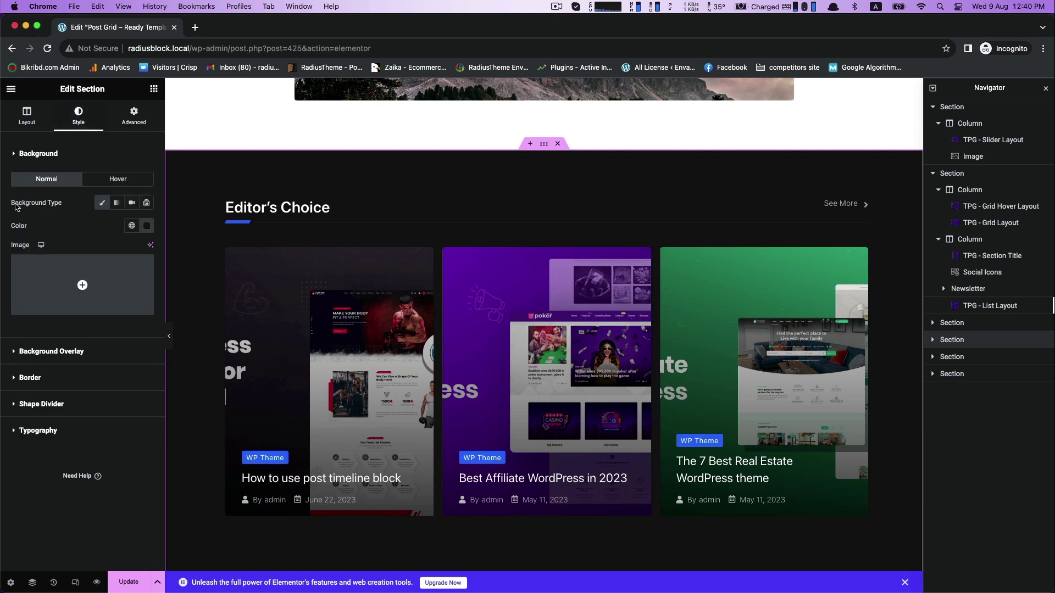
pyautogui.click(145, 227)
pyautogui.moveTo(165, 312); pyautogui.dragTo(201, 317)
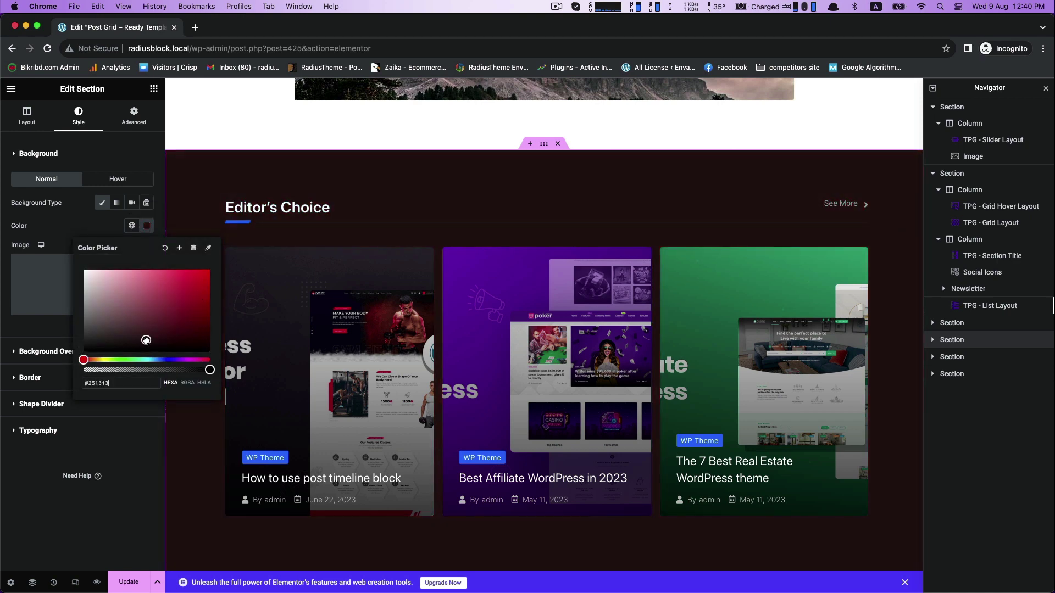
pyautogui.moveTo(147, 332)
pyautogui.mouseDown()
pyautogui.moveTo(149, 319)
pyautogui.moveTo(149, 342)
pyautogui.mouseUp()
# Paste the copied blue as the Top of This Week post grid's title color
pyautogui.click(472, 437)
pyautogui.scroll(-4, 474, 434)
pyautogui.scroll(-6, 473, 432)
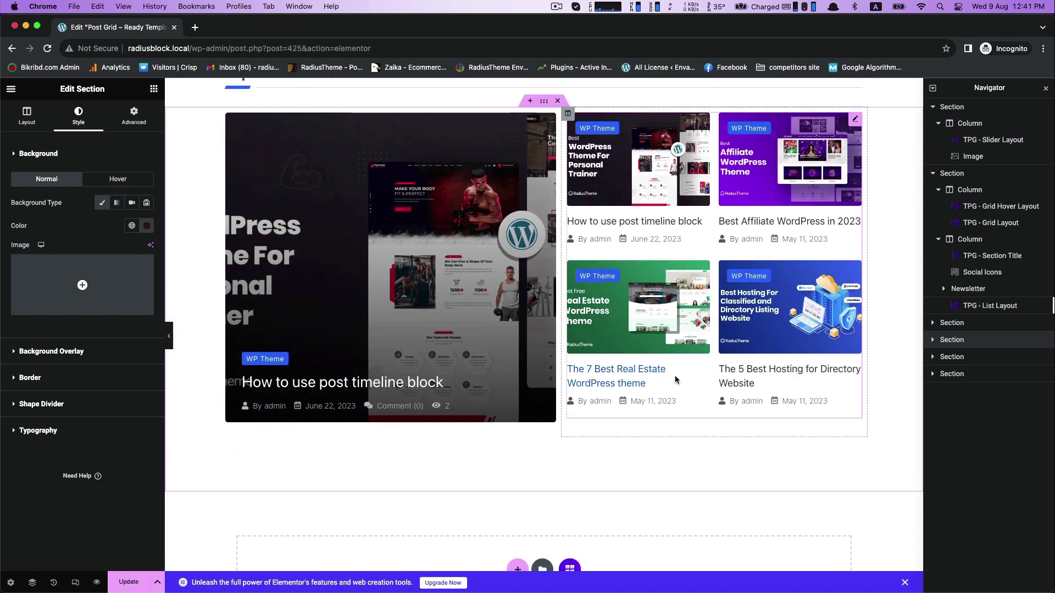
pyautogui.click(675, 375)
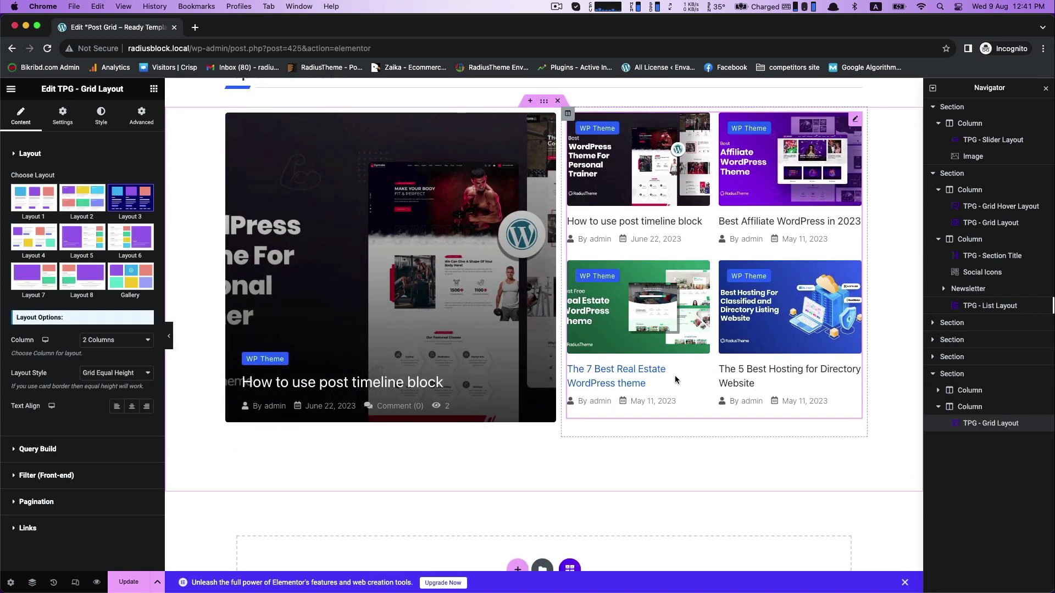
pyautogui.click(100, 121)
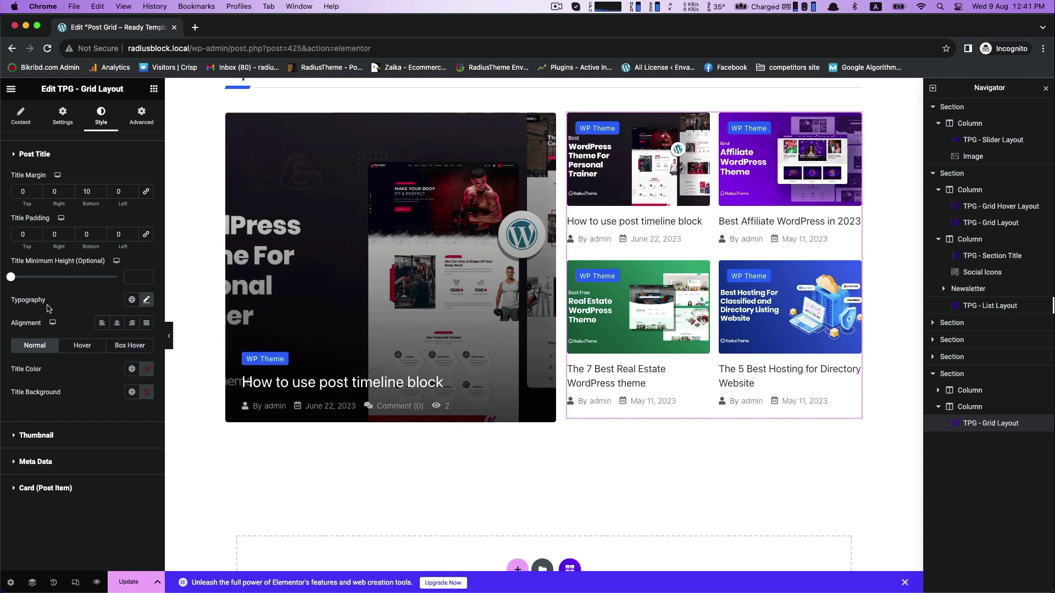
pyautogui.click(146, 369)
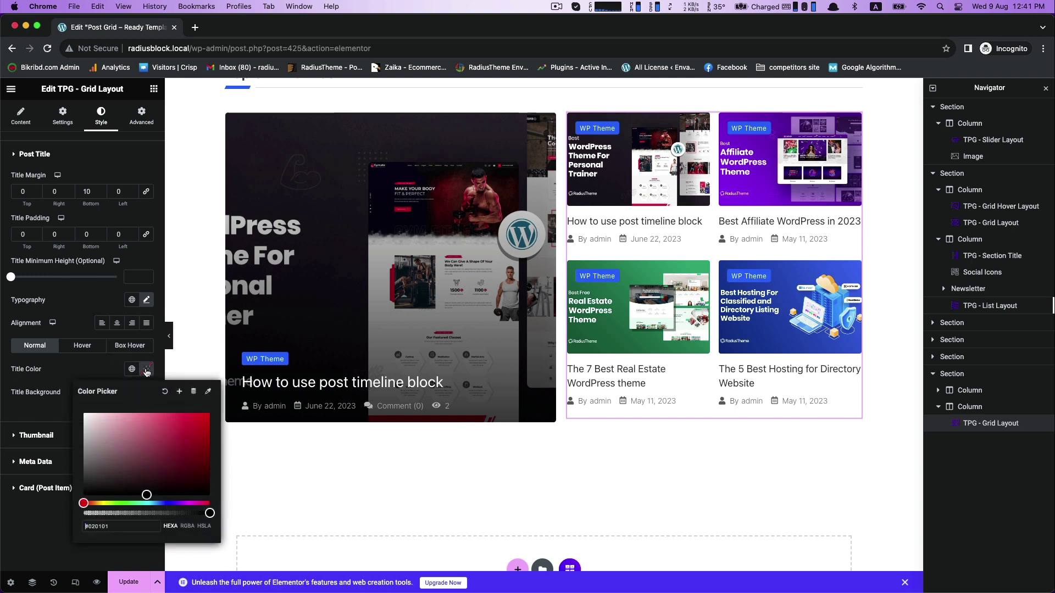
pyautogui.press('super+v')
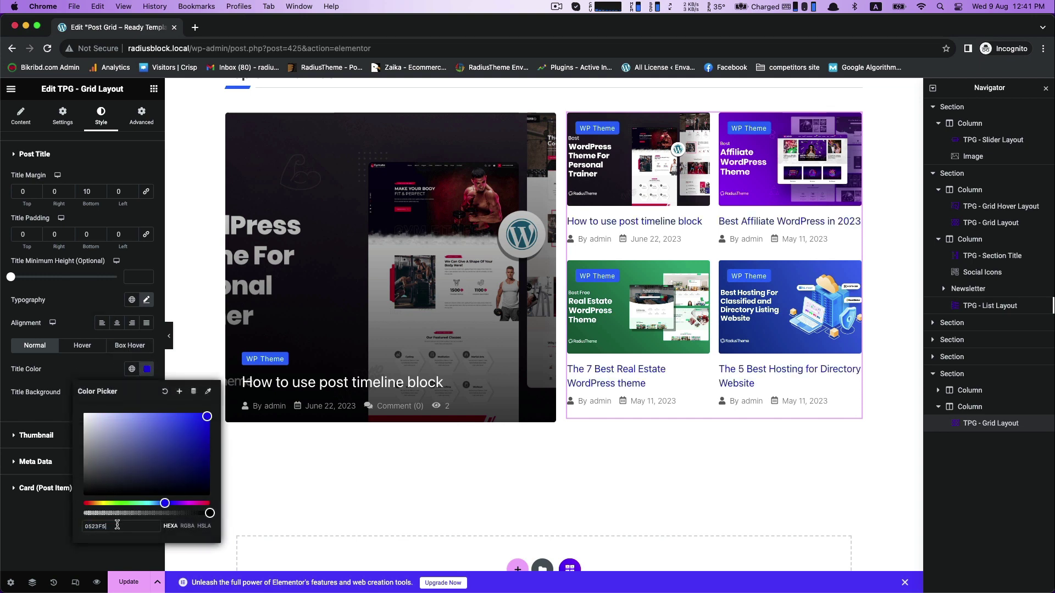
pyautogui.press('Escape')
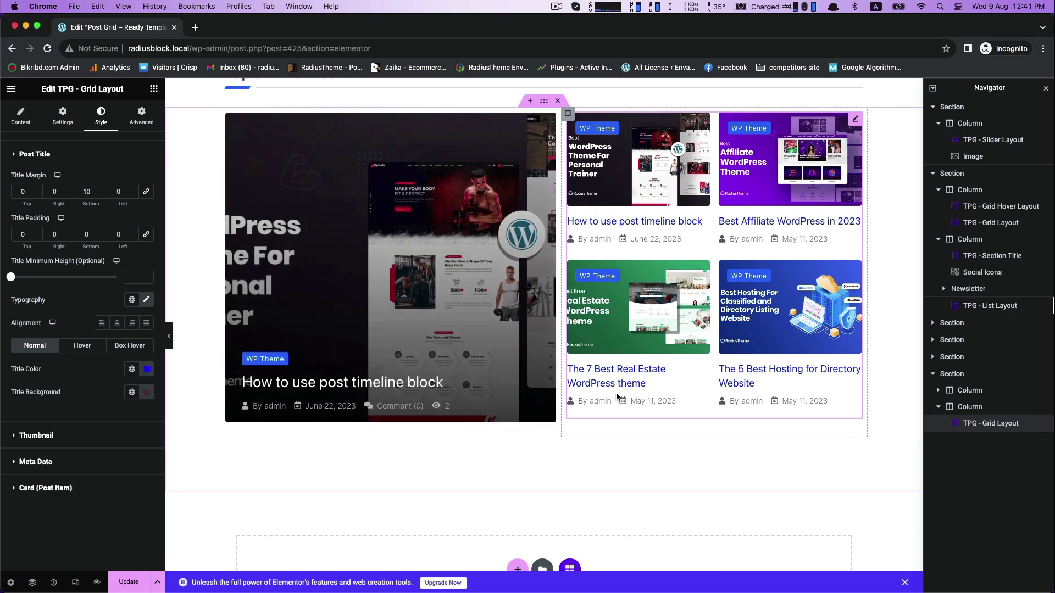
pyautogui.scroll(-3, 616, 394)
pyautogui.scroll(9, 615, 393)
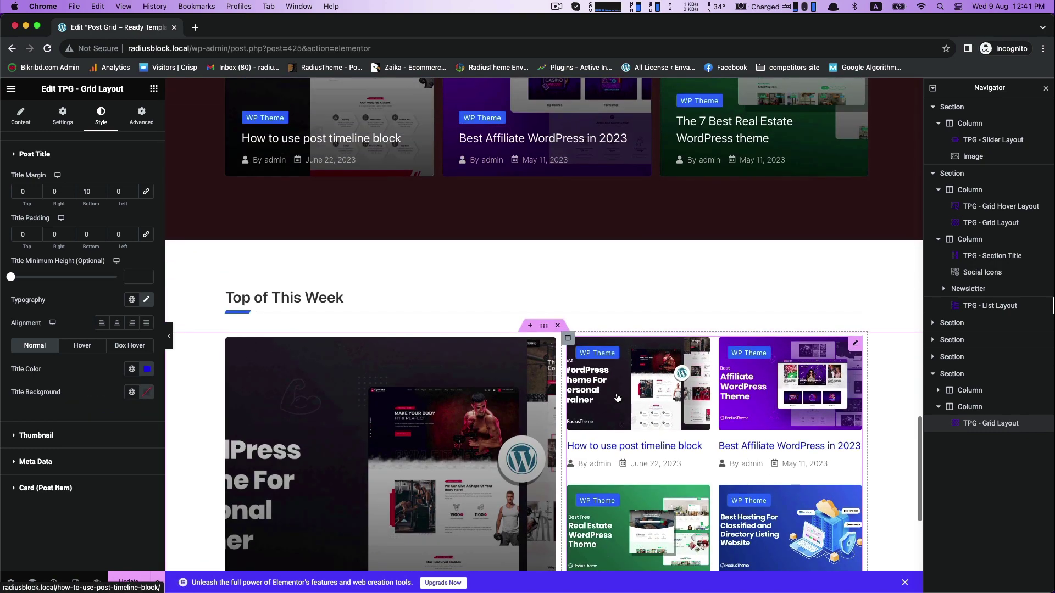
# Give the Top of This Week section a Classic near-white #FAF6F6 background
pyautogui.click(543, 325)
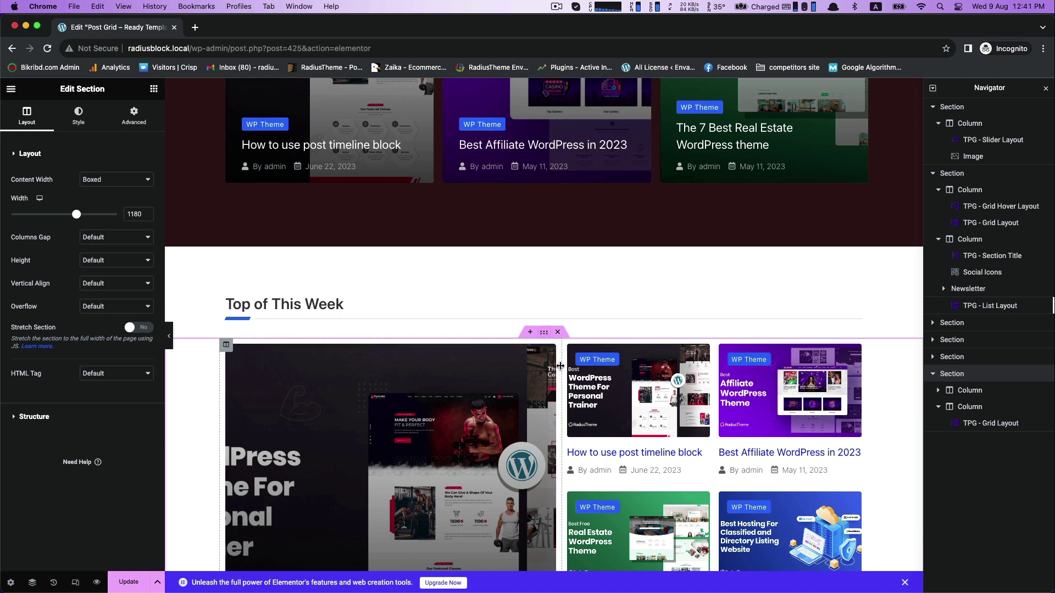
pyautogui.scroll(-3, 560, 365)
pyautogui.click(79, 116)
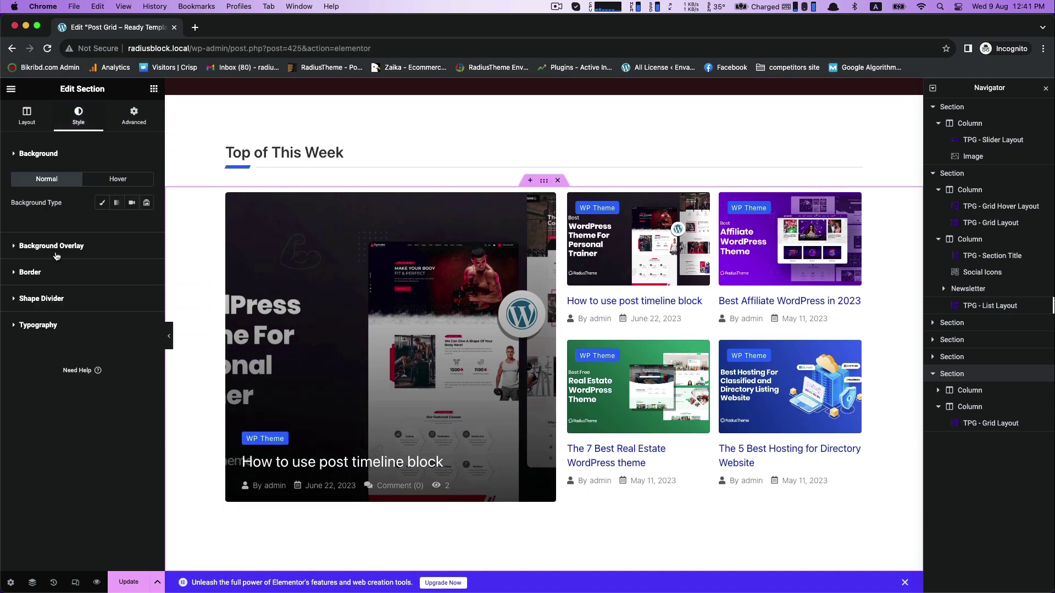
pyautogui.click(102, 203)
pyautogui.click(146, 225)
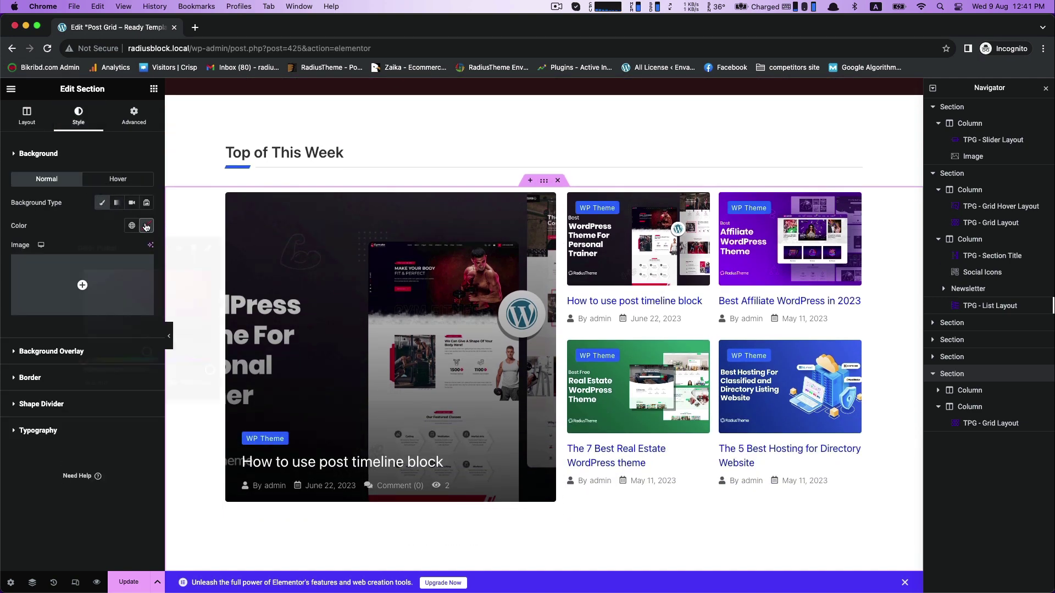
pyautogui.click(112, 309)
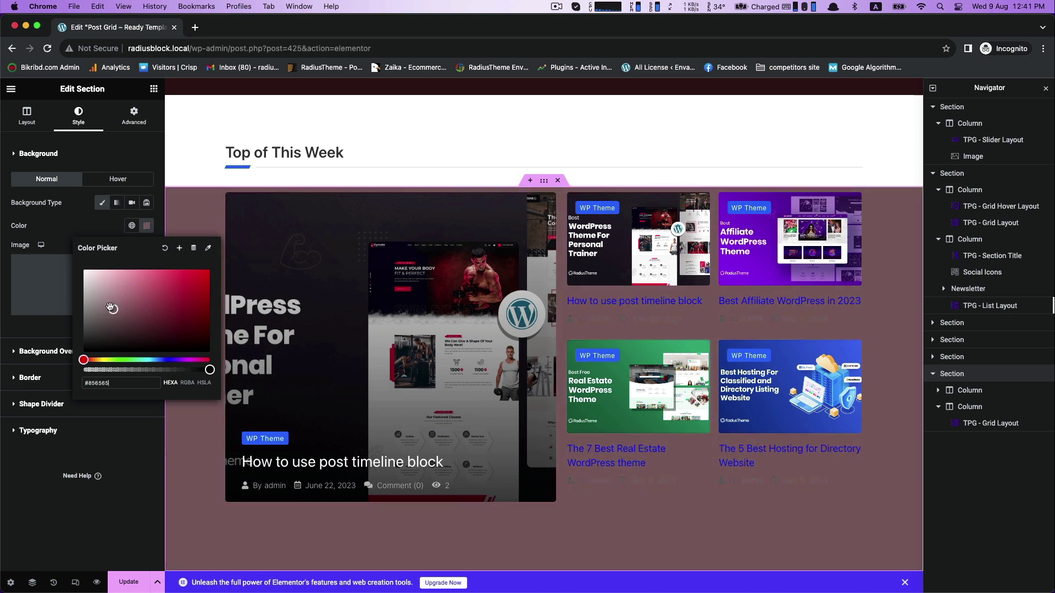
pyautogui.moveTo(112, 308); pyautogui.dragTo(86, 273)
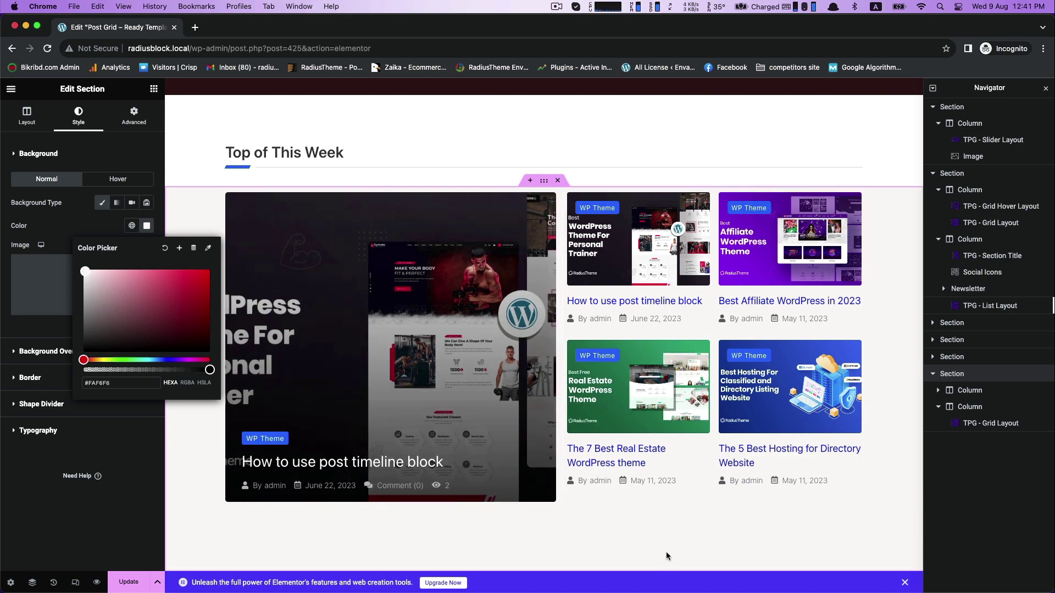
pyautogui.click(572, 496)
pyautogui.scroll(-4, 574, 499)
# Select the What's New post grid and switch it to Layout 2
pyautogui.scroll(10, 574, 498)
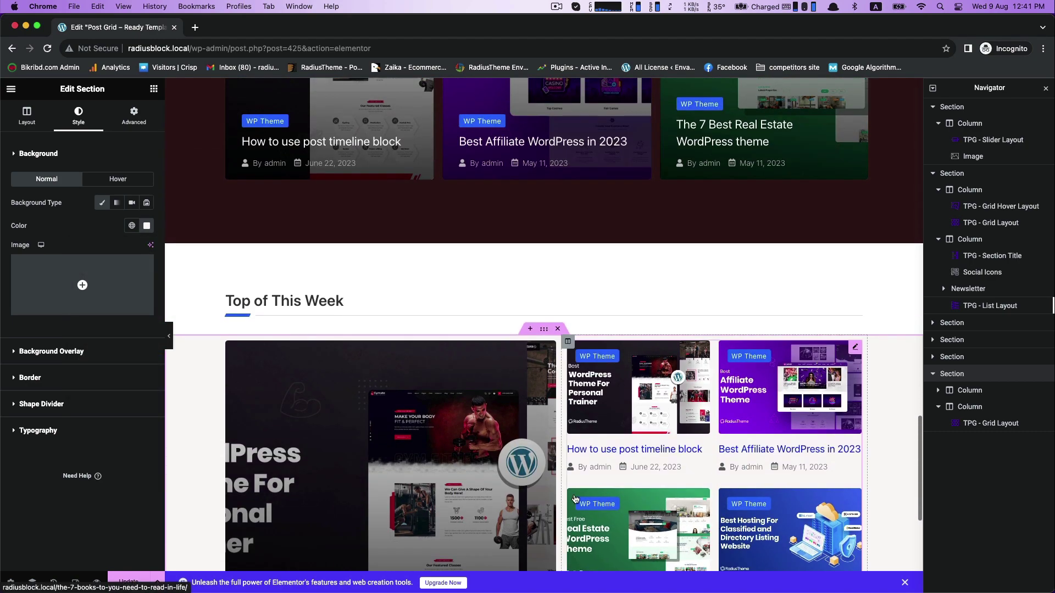
pyautogui.scroll(13, 574, 498)
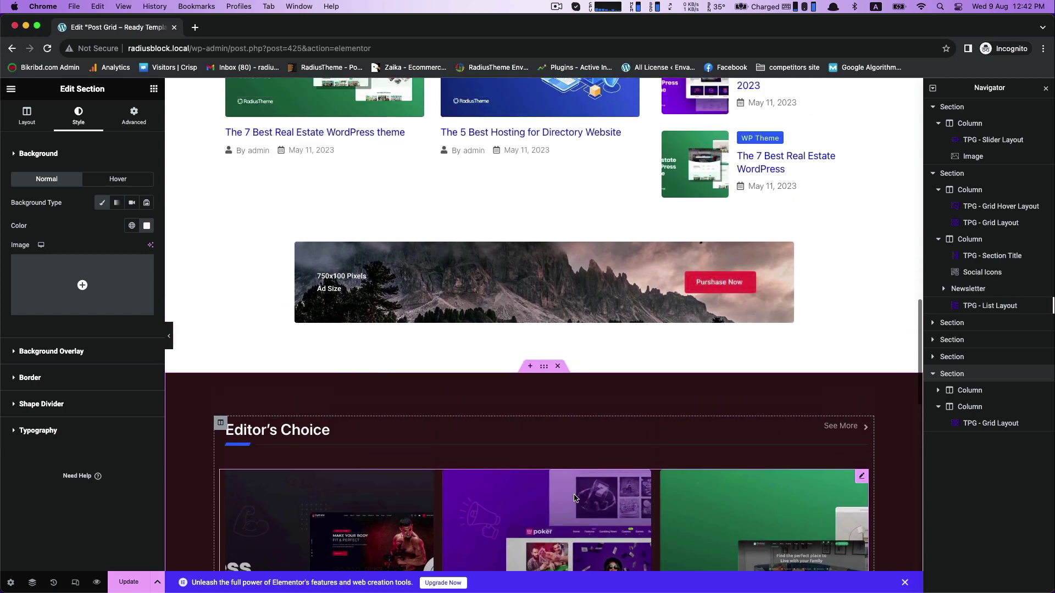
pyautogui.scroll(12, 574, 498)
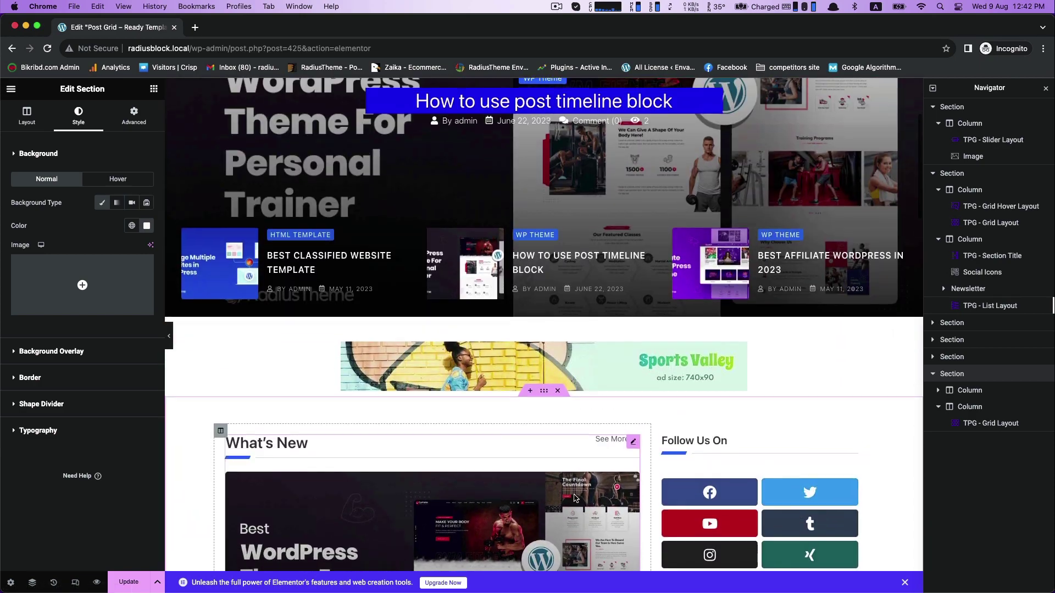
pyautogui.scroll(-20, 574, 498)
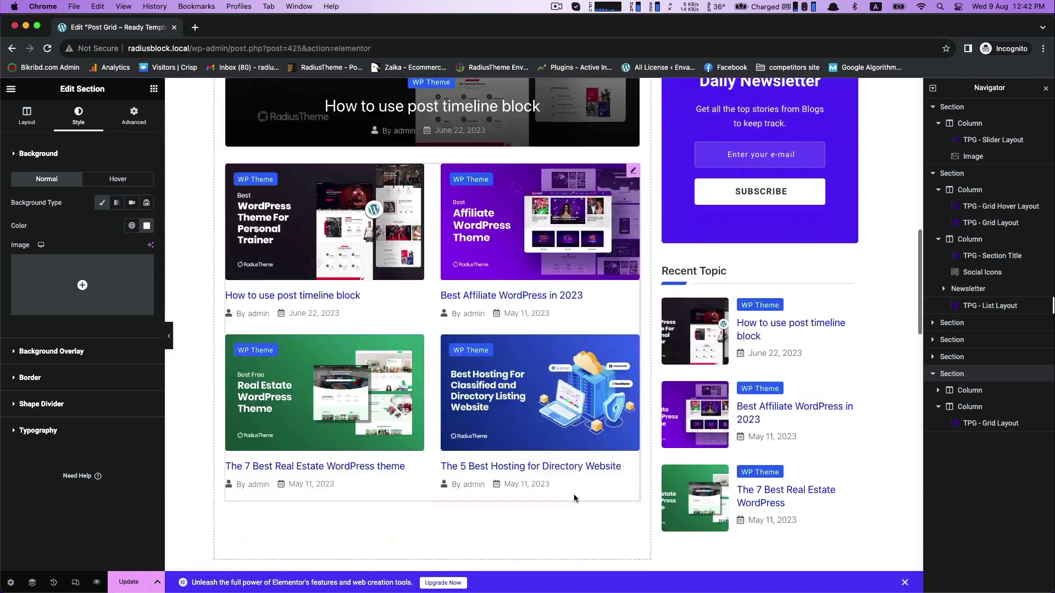
pyautogui.scroll(-4, 574, 498)
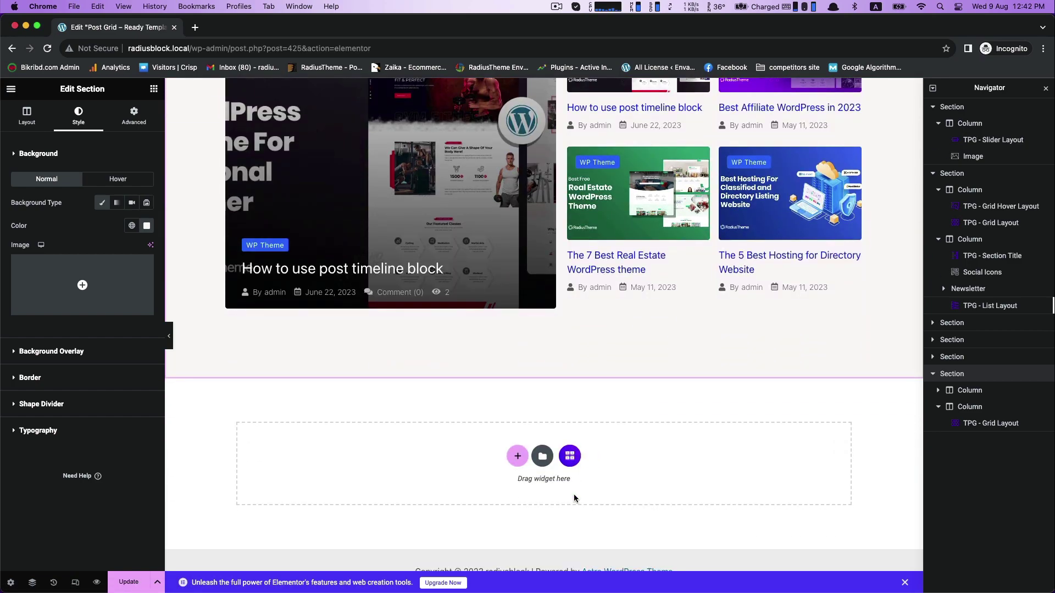
pyautogui.scroll(15, 574, 498)
pyautogui.scroll(-8, 662, 468)
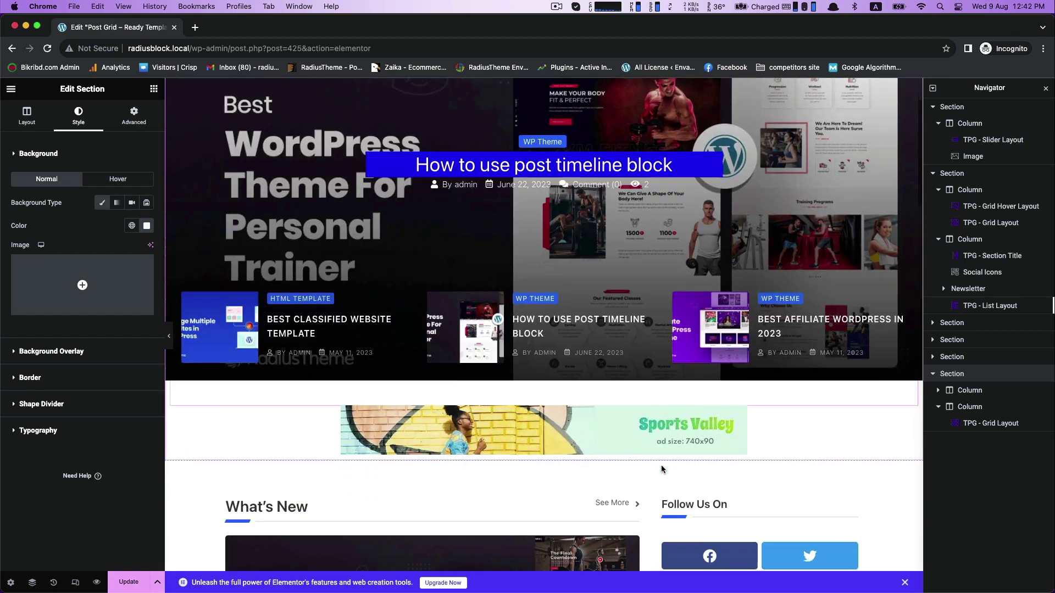
pyautogui.scroll(-5, 661, 468)
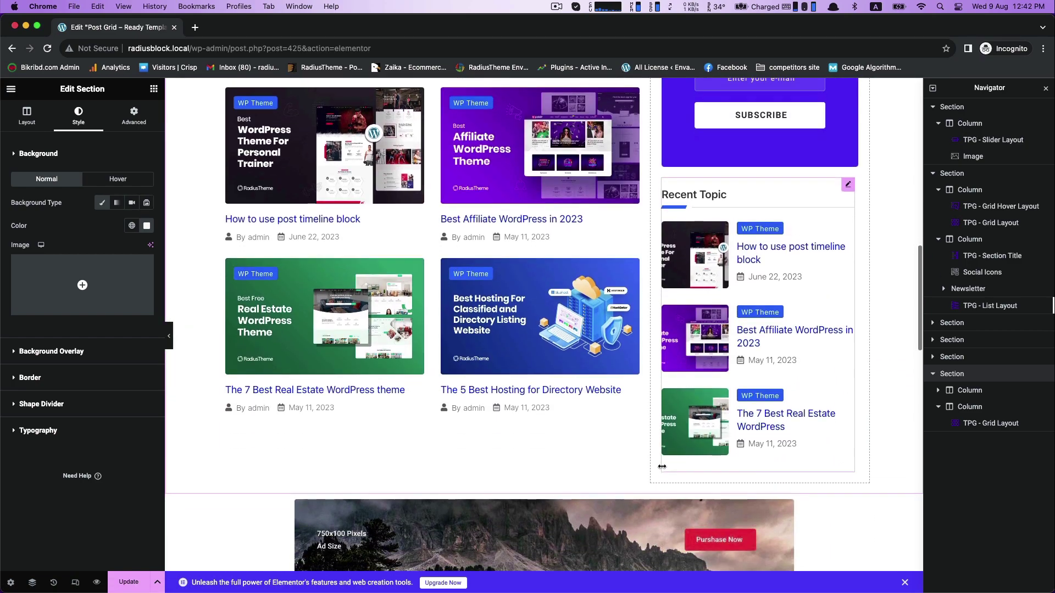
pyautogui.click(292, 224)
pyautogui.click(21, 117)
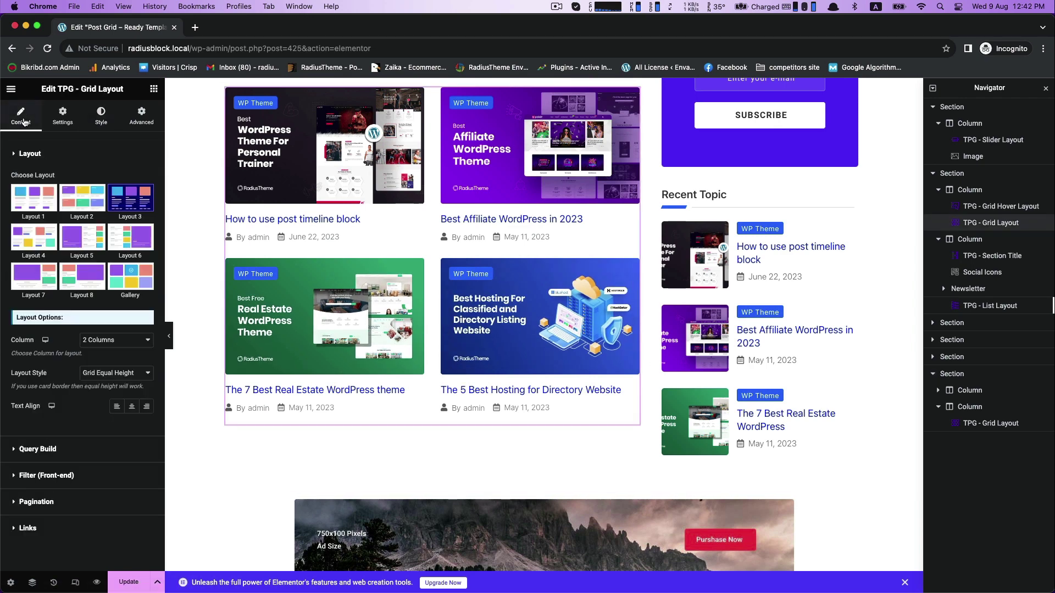
pyautogui.click(80, 205)
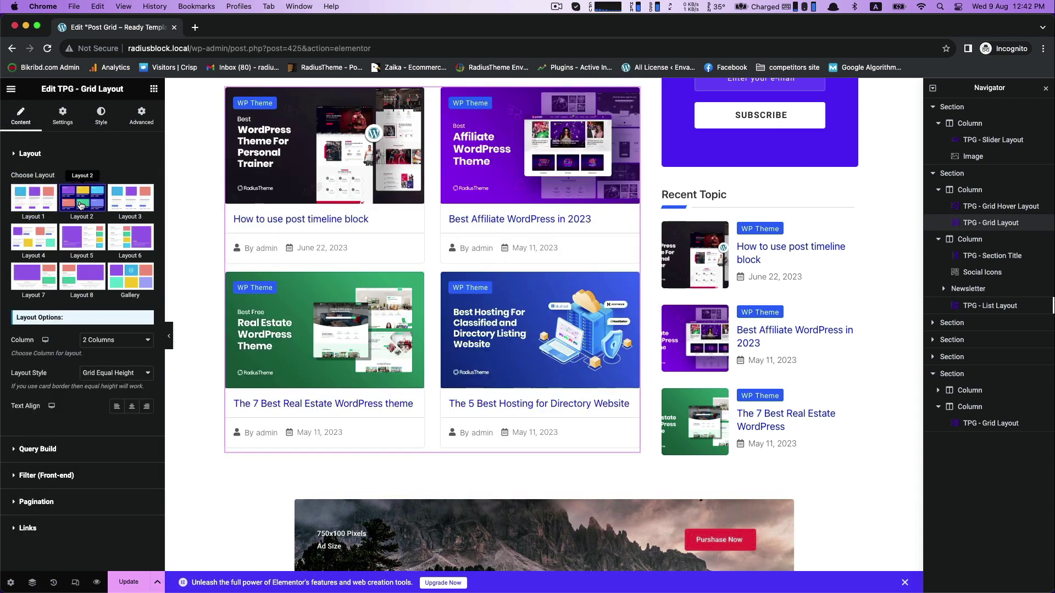
# Compare Layouts 3, 4 and 5 for the grid, settling on Layout 3
pyautogui.scroll(2, 437, 310)
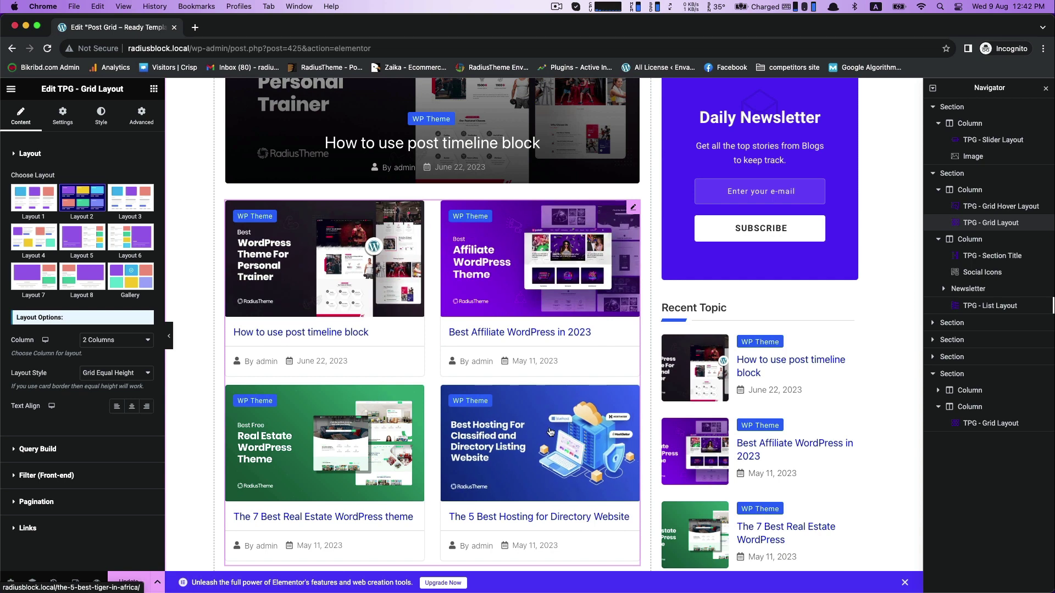
pyautogui.scroll(-1, 545, 429)
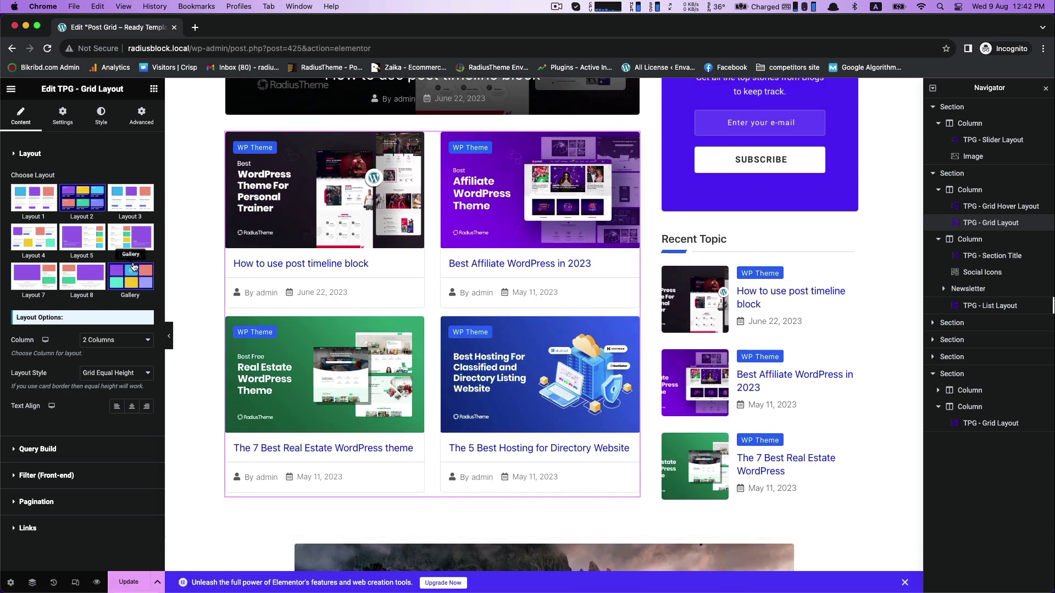
pyautogui.click(139, 202)
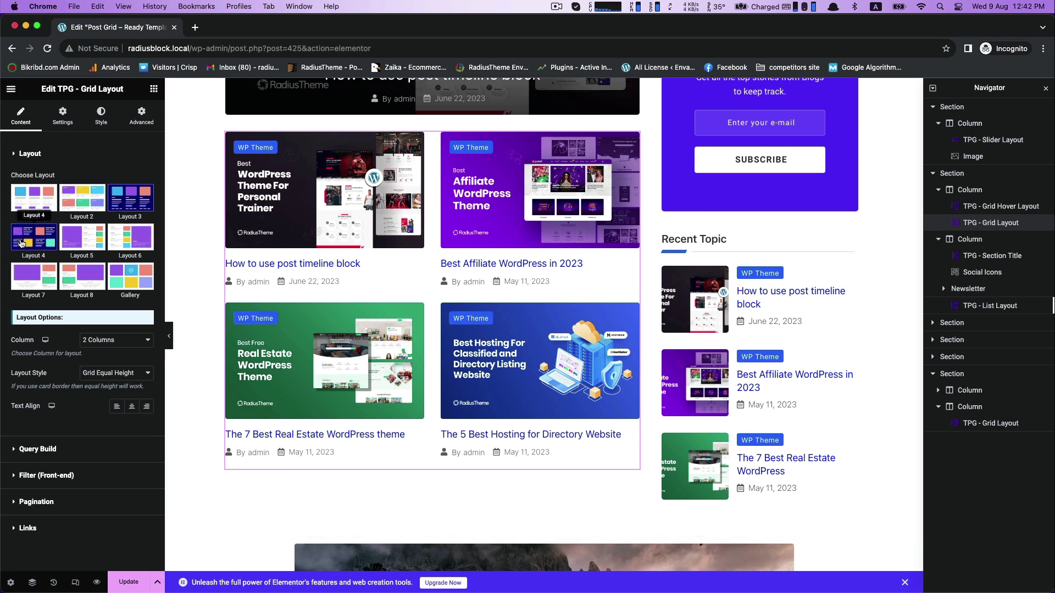
pyautogui.click(21, 244)
pyautogui.click(83, 198)
pyautogui.click(131, 198)
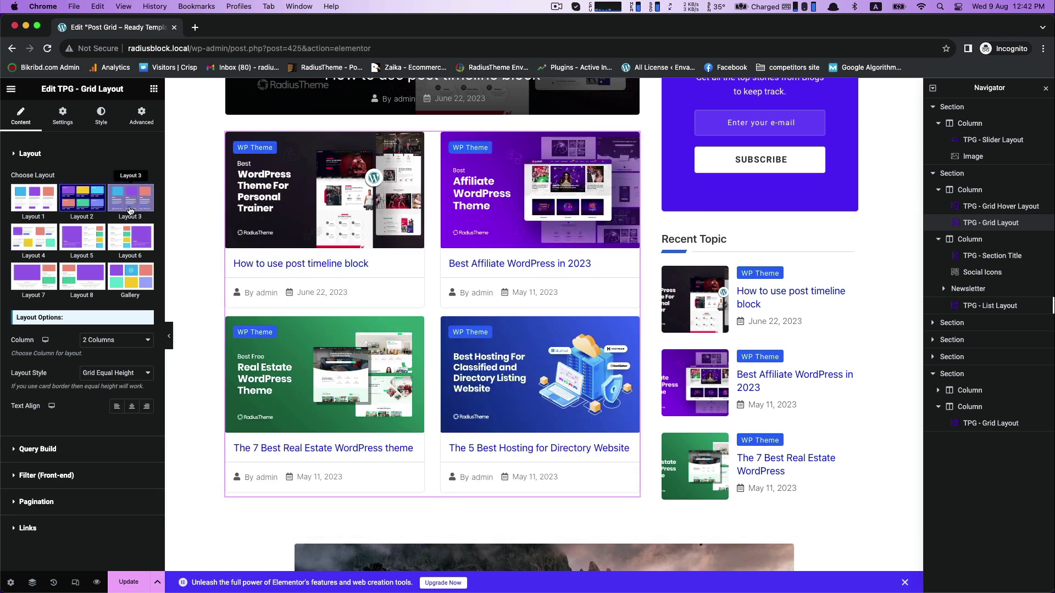
pyautogui.click(81, 239)
pyautogui.click(37, 240)
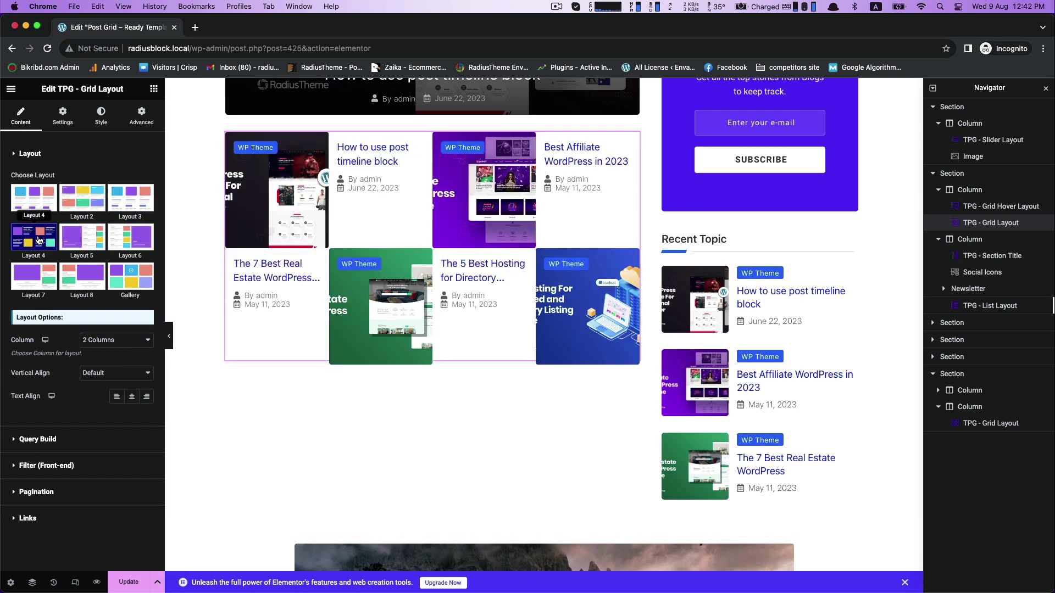
pyautogui.click(130, 198)
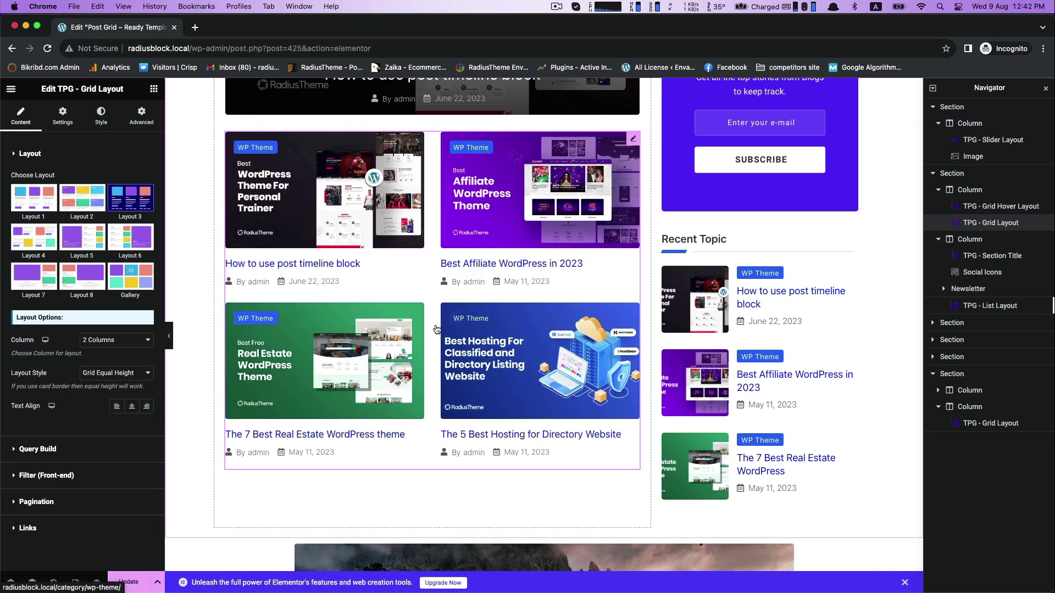
# Look over the edited page, then bring up Elementor's main menu from the left panel's hamburger icon
pyautogui.scroll(10, 382, 332)
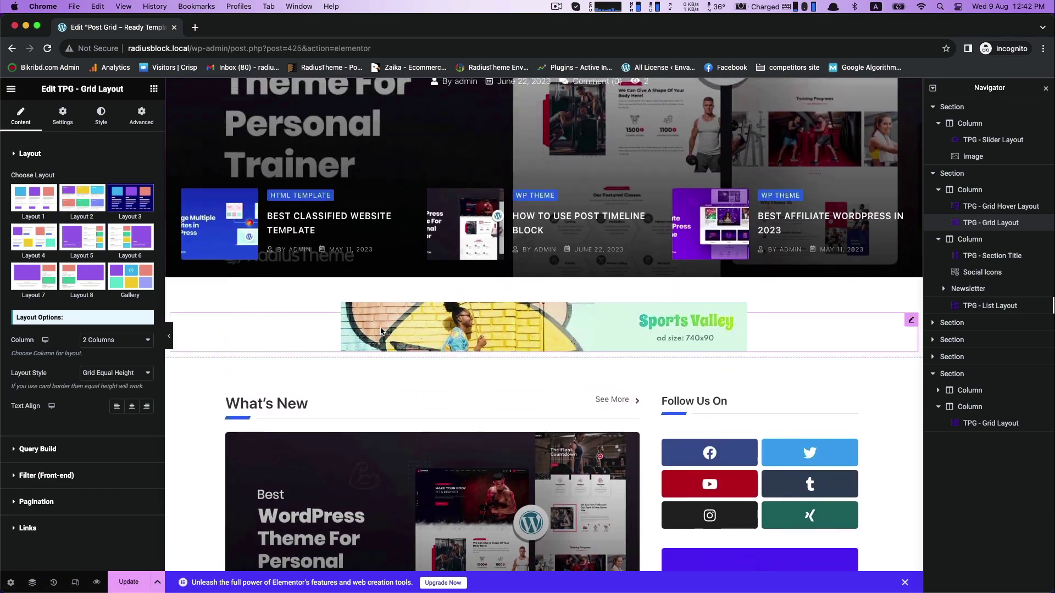
pyautogui.scroll(-6, 380, 328)
pyautogui.scroll(-15, 380, 327)
pyautogui.scroll(8, 380, 328)
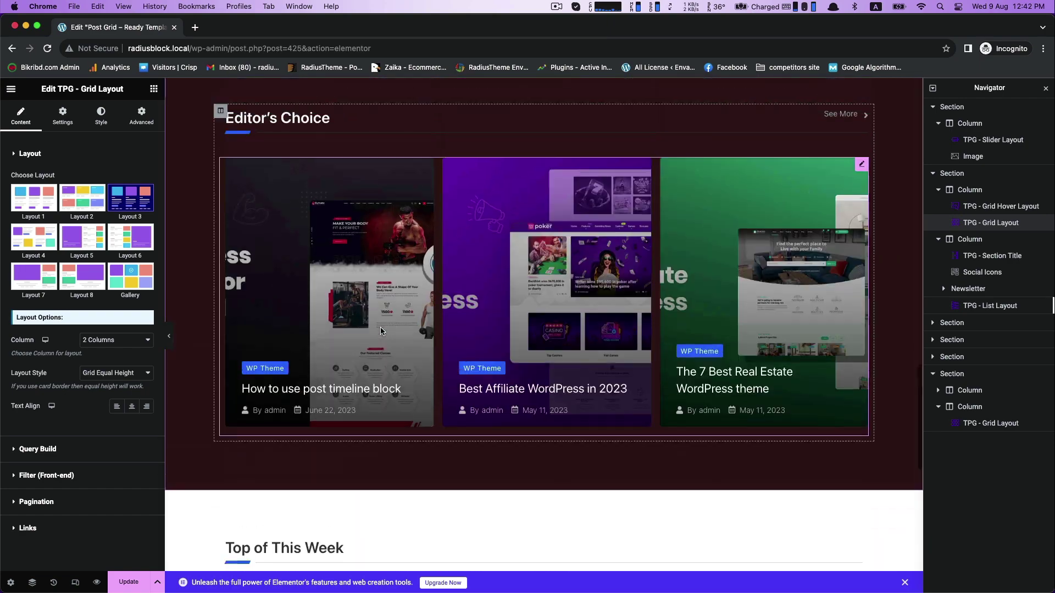
pyautogui.scroll(10, 380, 329)
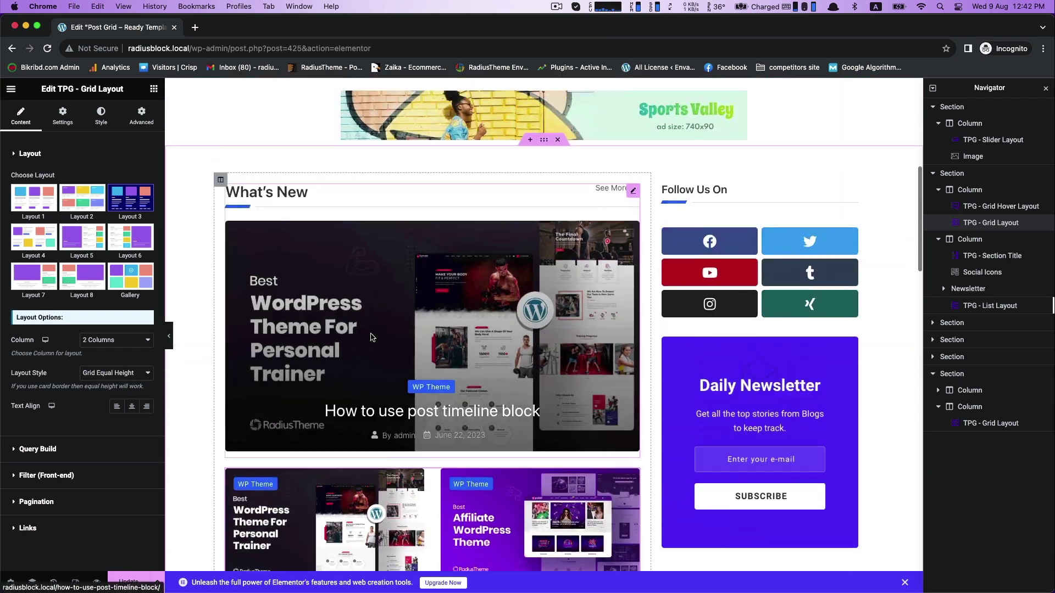
pyautogui.scroll(6, 280, 410)
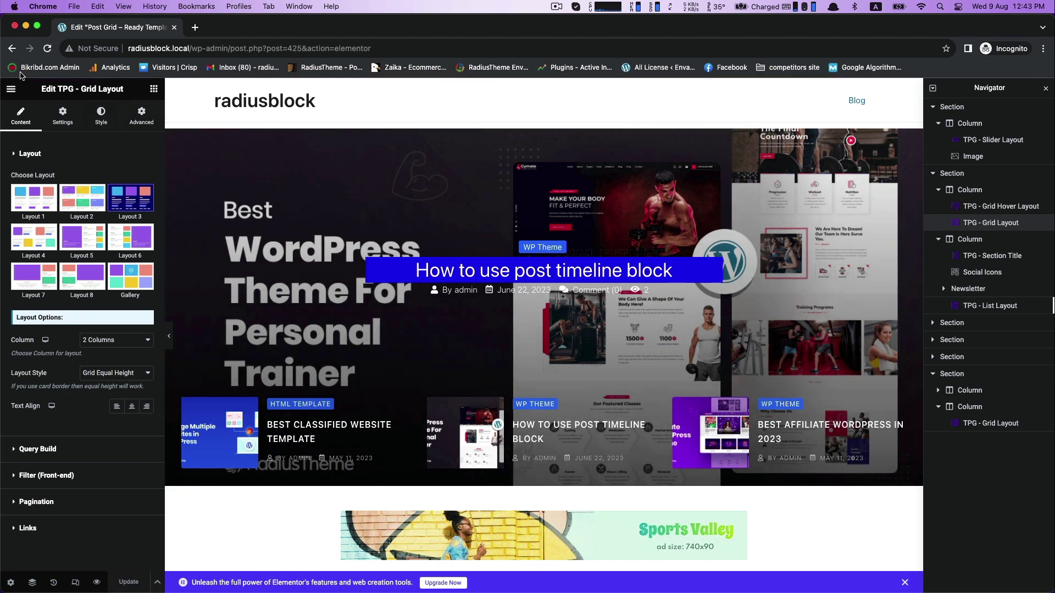
pyautogui.click(11, 90)
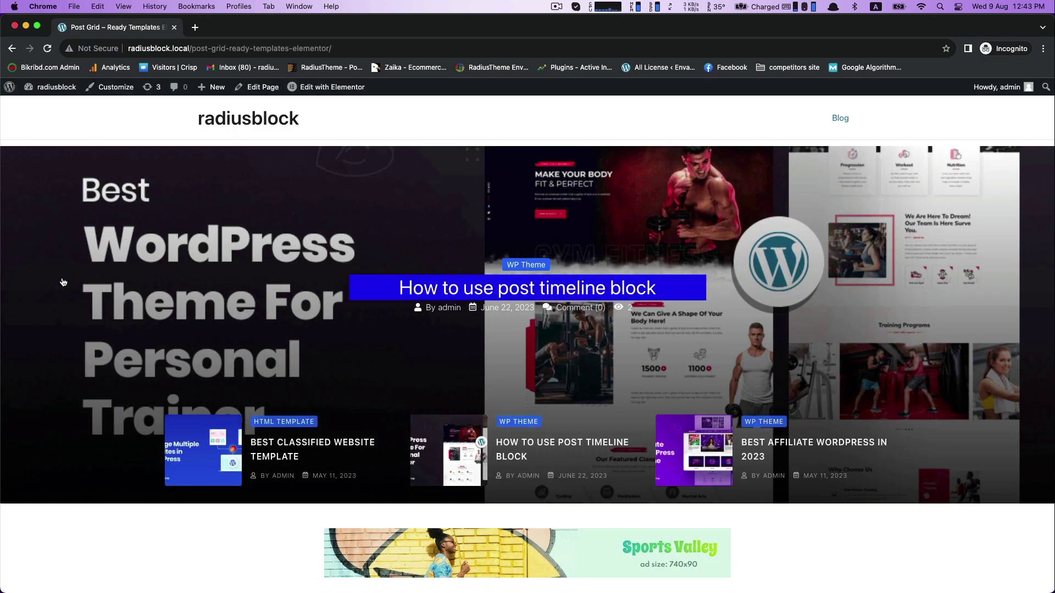
# Scroll through the live Post Grid page to check the slider, blue-titled post grids and off-white Top of This Week section
pyautogui.scroll(-15, 63, 283)
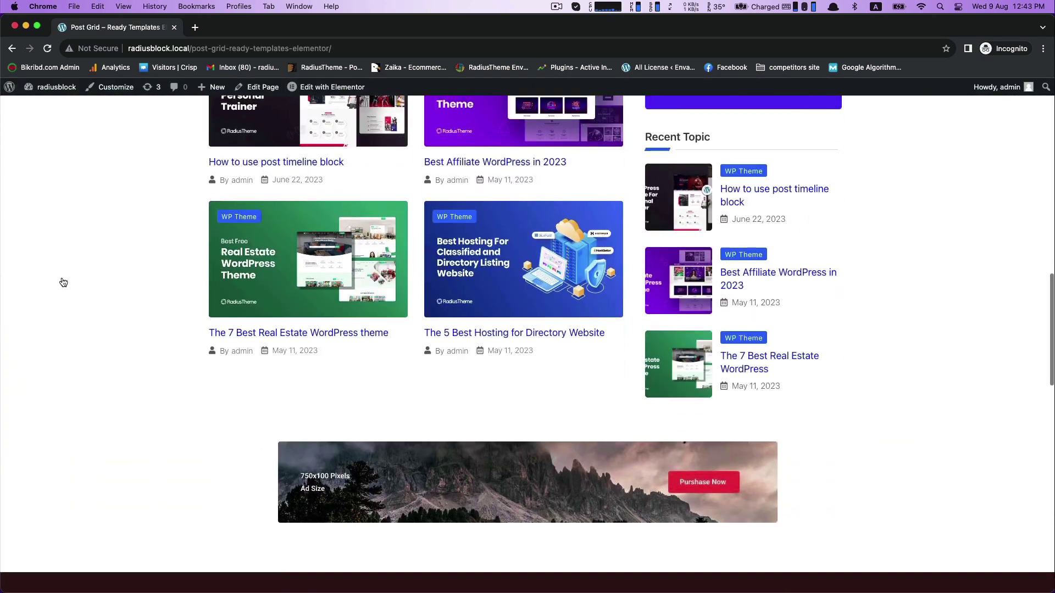
pyautogui.scroll(-15, 63, 282)
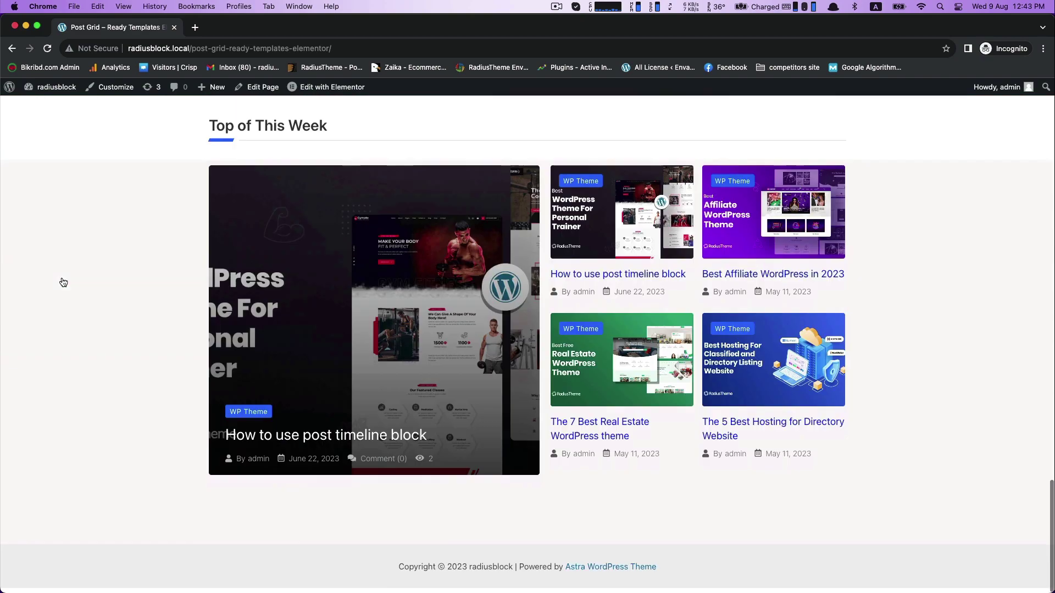
pyautogui.scroll(20, 63, 282)
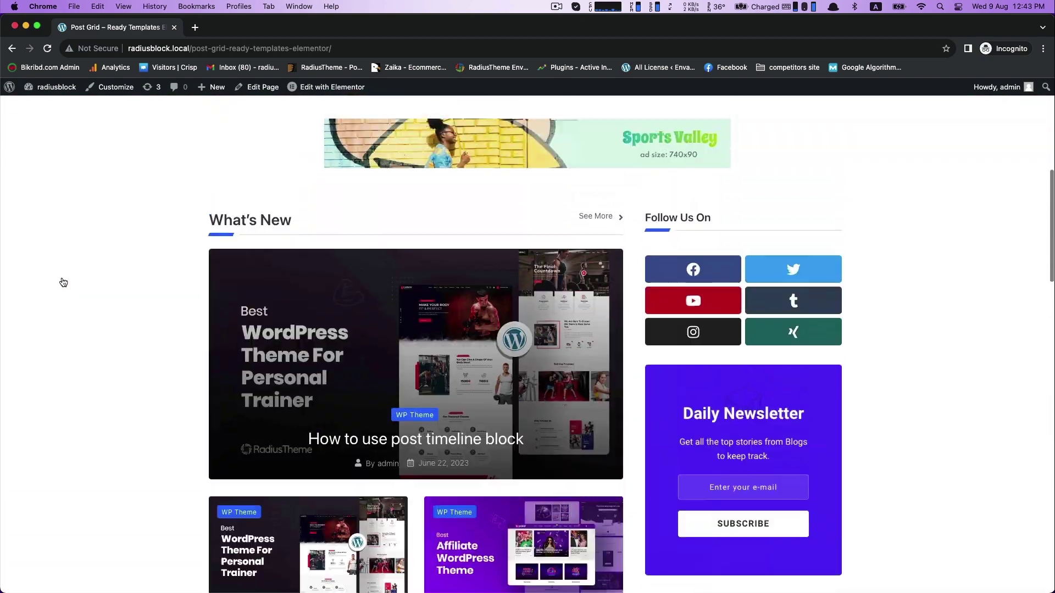
pyautogui.scroll(3, 64, 282)
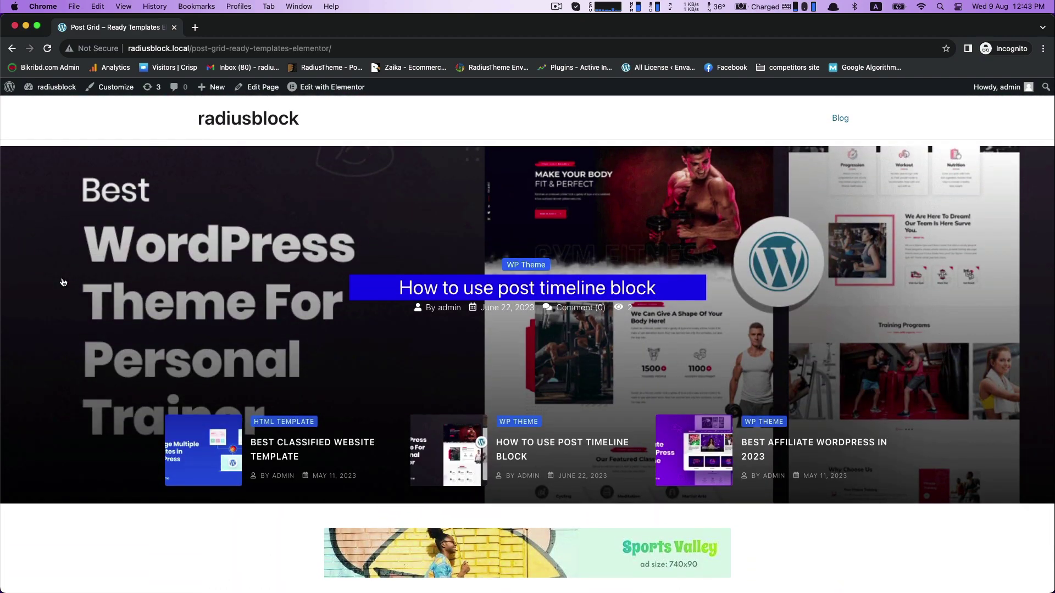
pyautogui.scroll(-1, 63, 282)
pyautogui.scroll(-6, 63, 282)
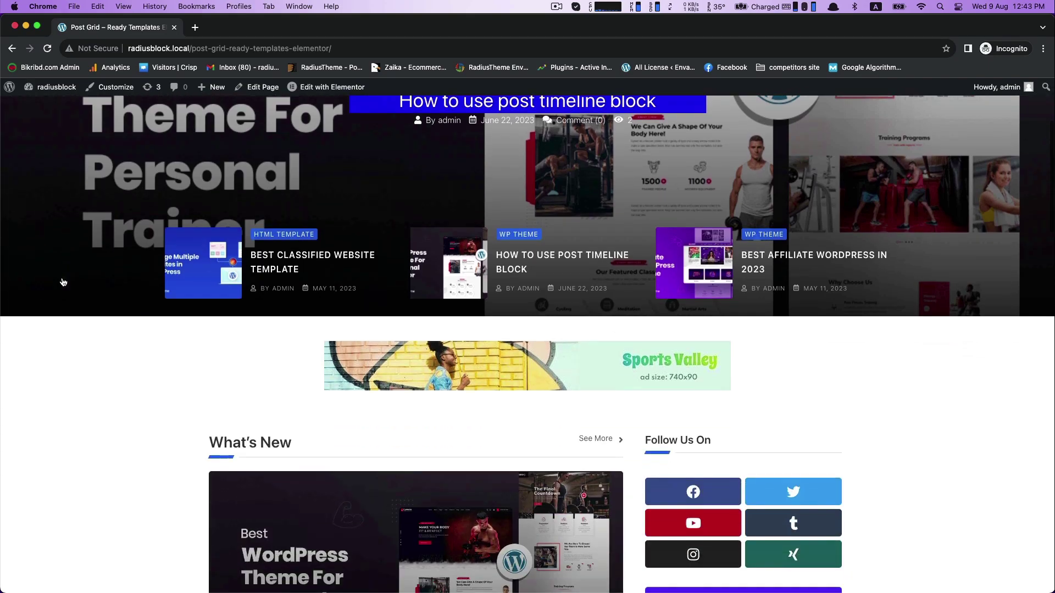